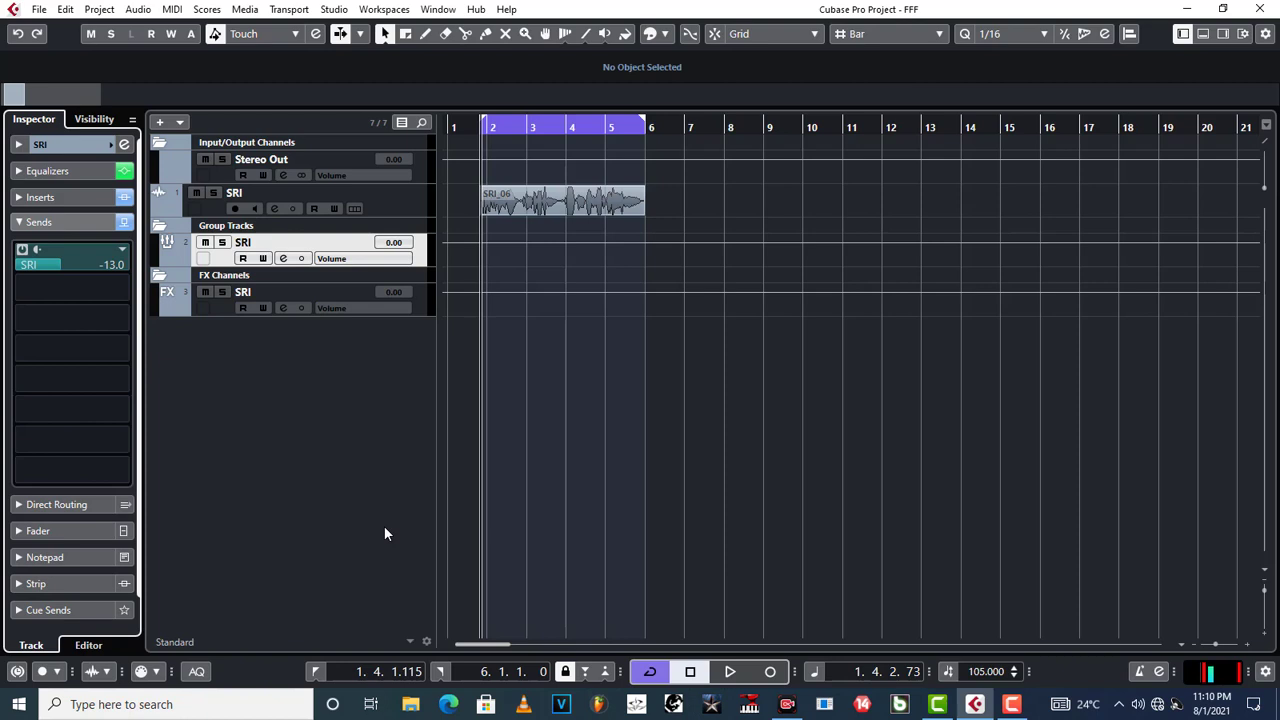
- Play the looped vocal clip to hear it with its current effects and stop playback
key(space)
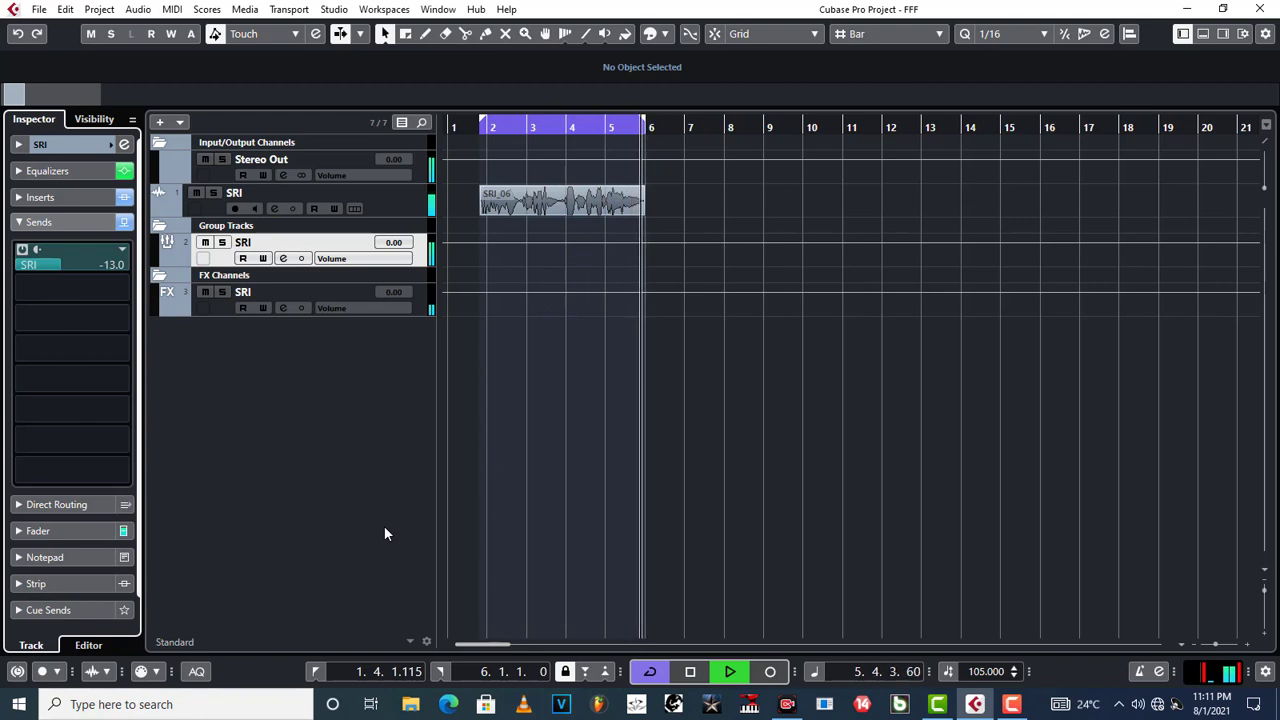
key(space)
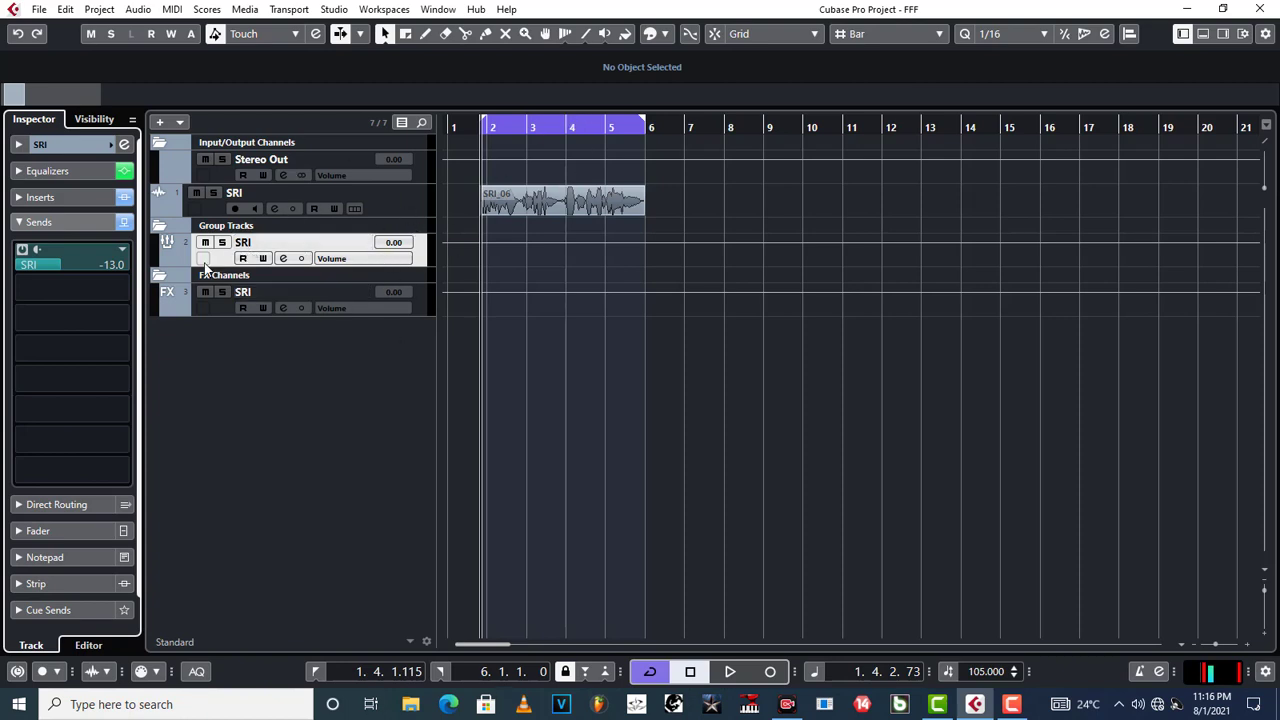
- Open the Compressor insert on the group track and look through its presets around Lead Vocals In Your Face without changing the preset
click(45, 197)
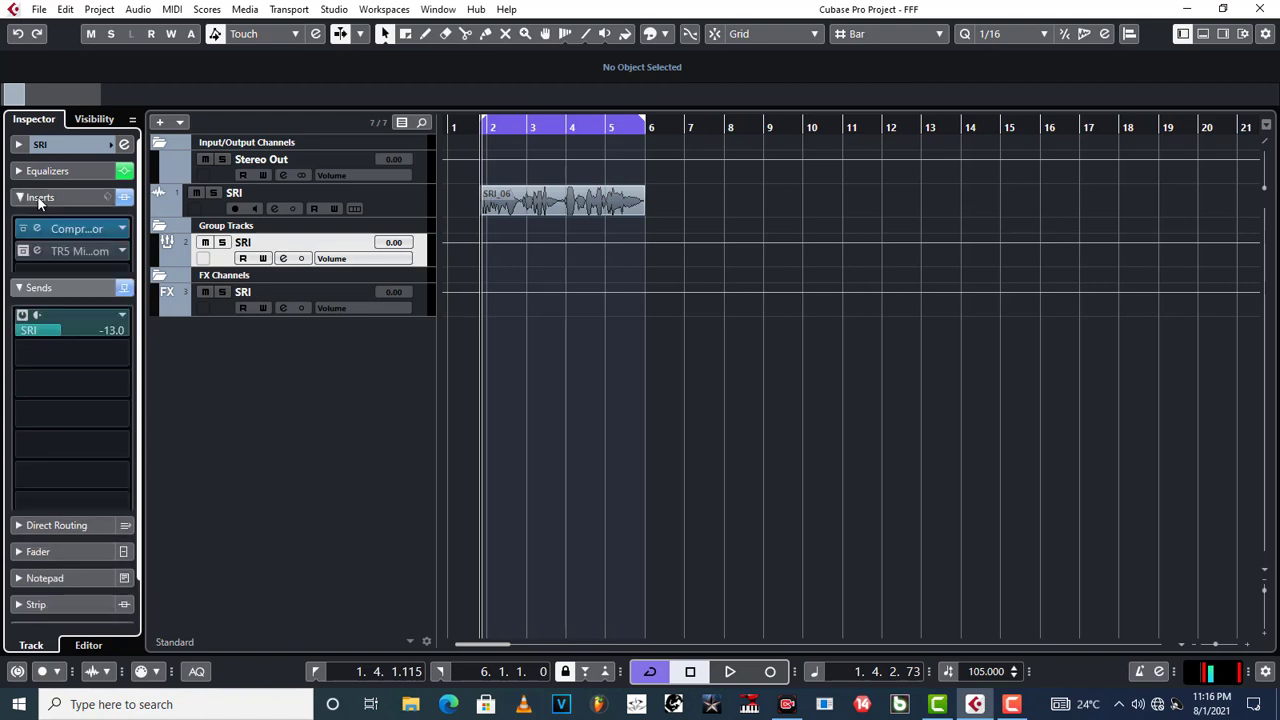
click(70, 228)
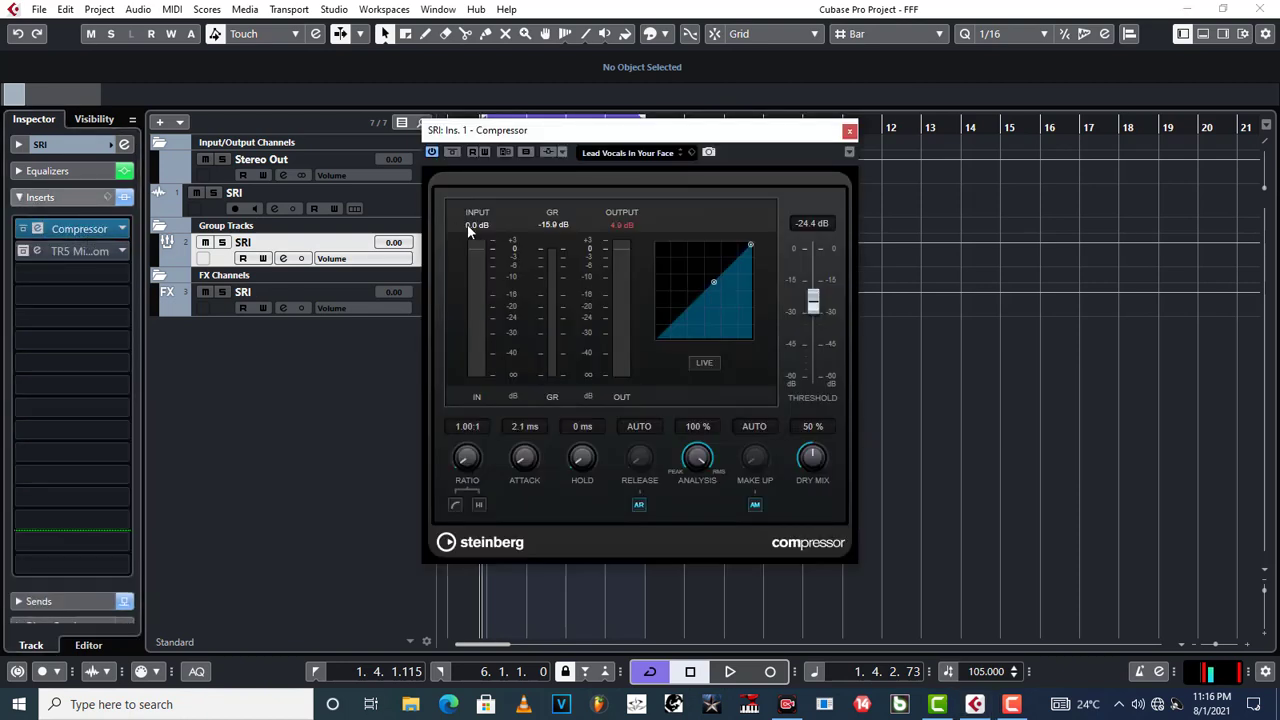
click(603, 152)
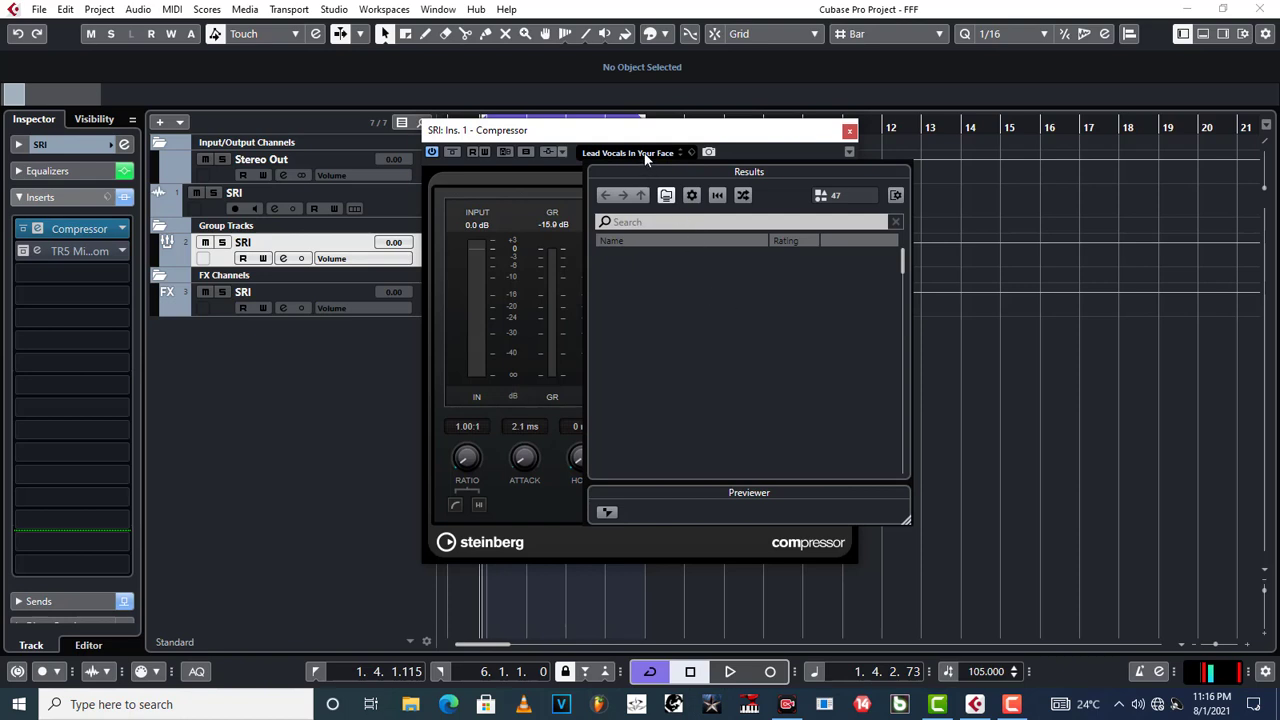
click(645, 153)
click(645, 153)
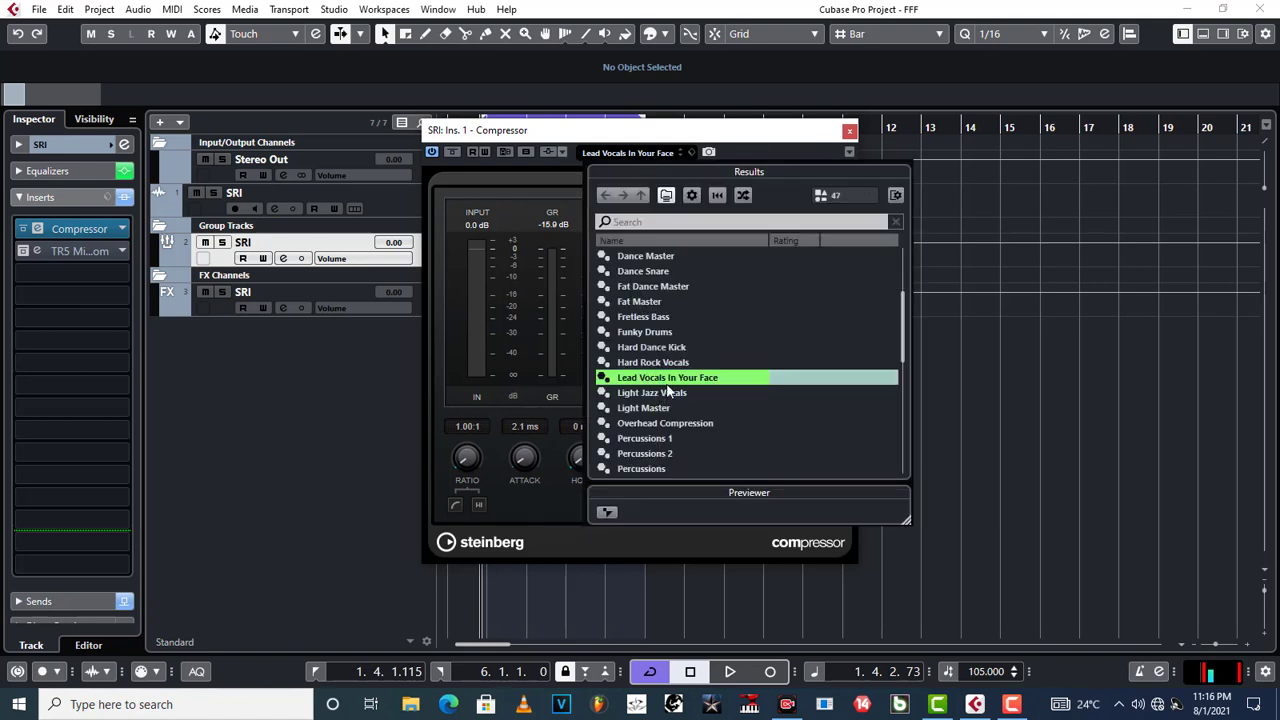
click(755, 136)
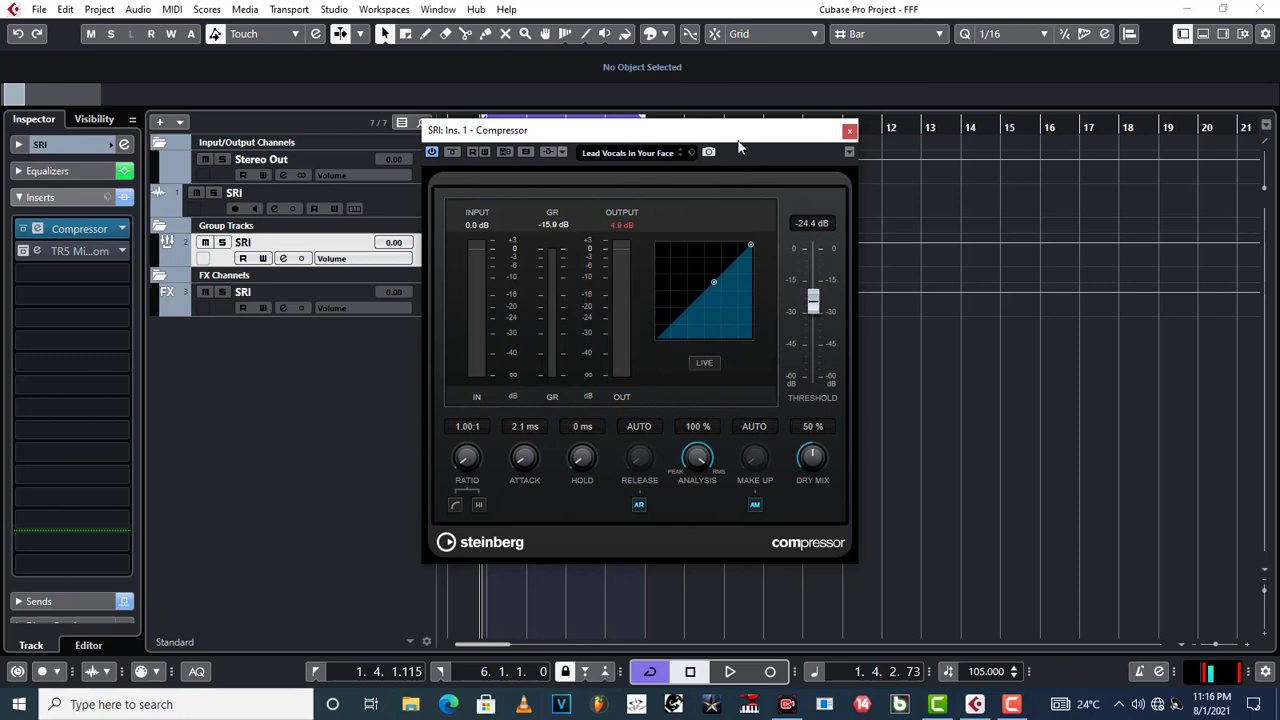
drag(745, 133, 740, 134)
click(622, 154)
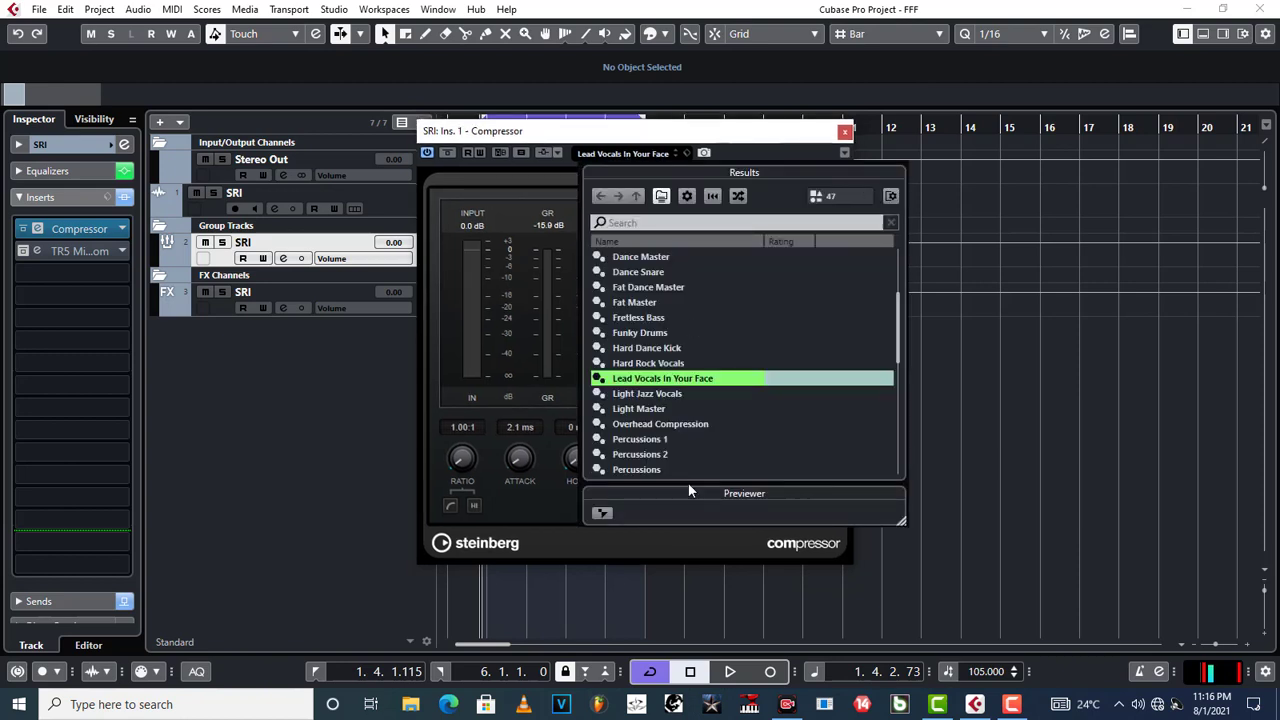
click(779, 134)
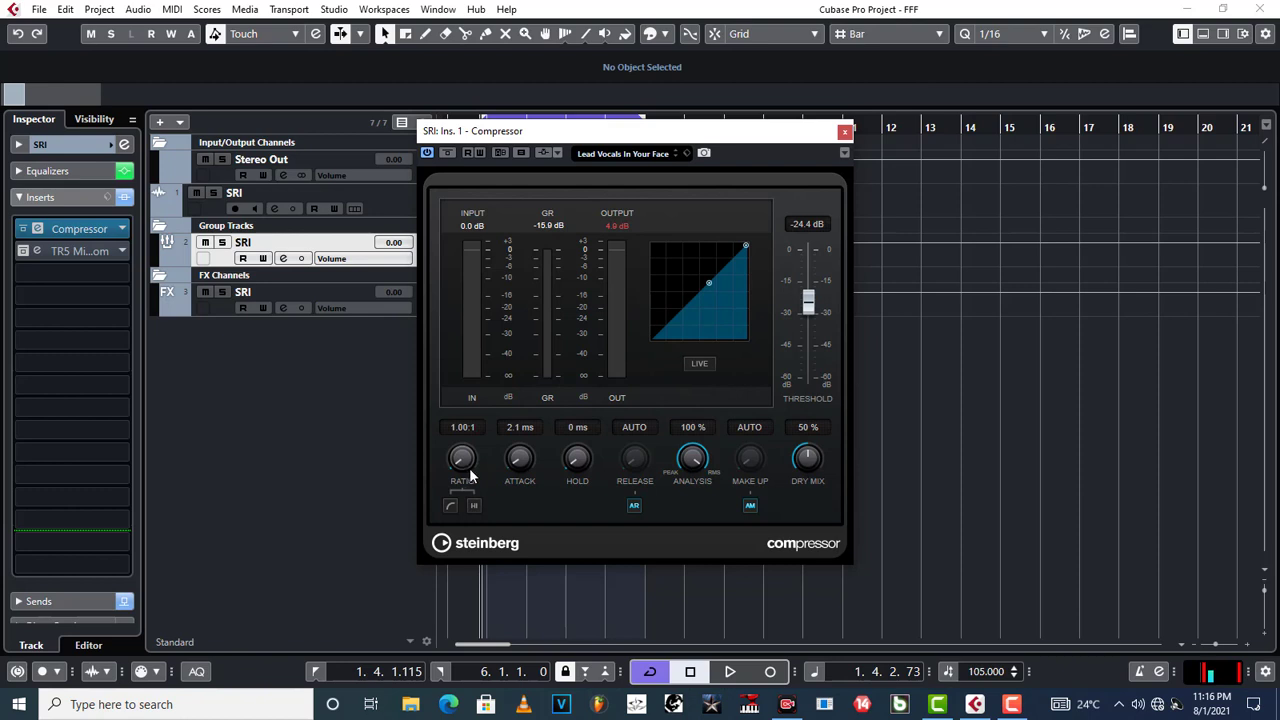
- Raise the compressor's ratio to 8.00:1 while playing the vocal, and stop playback
key(space)
scroll(461, 456, up, 3)
drag(461, 456, 497, 329)
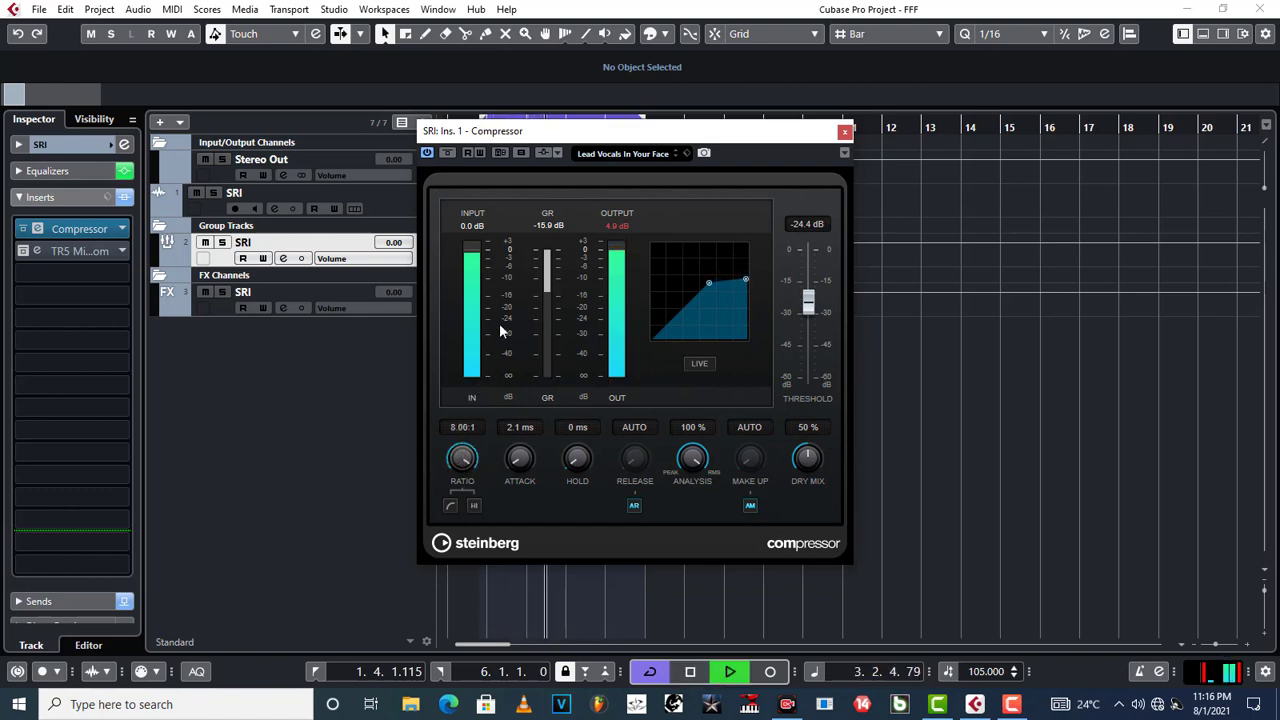
key(space)
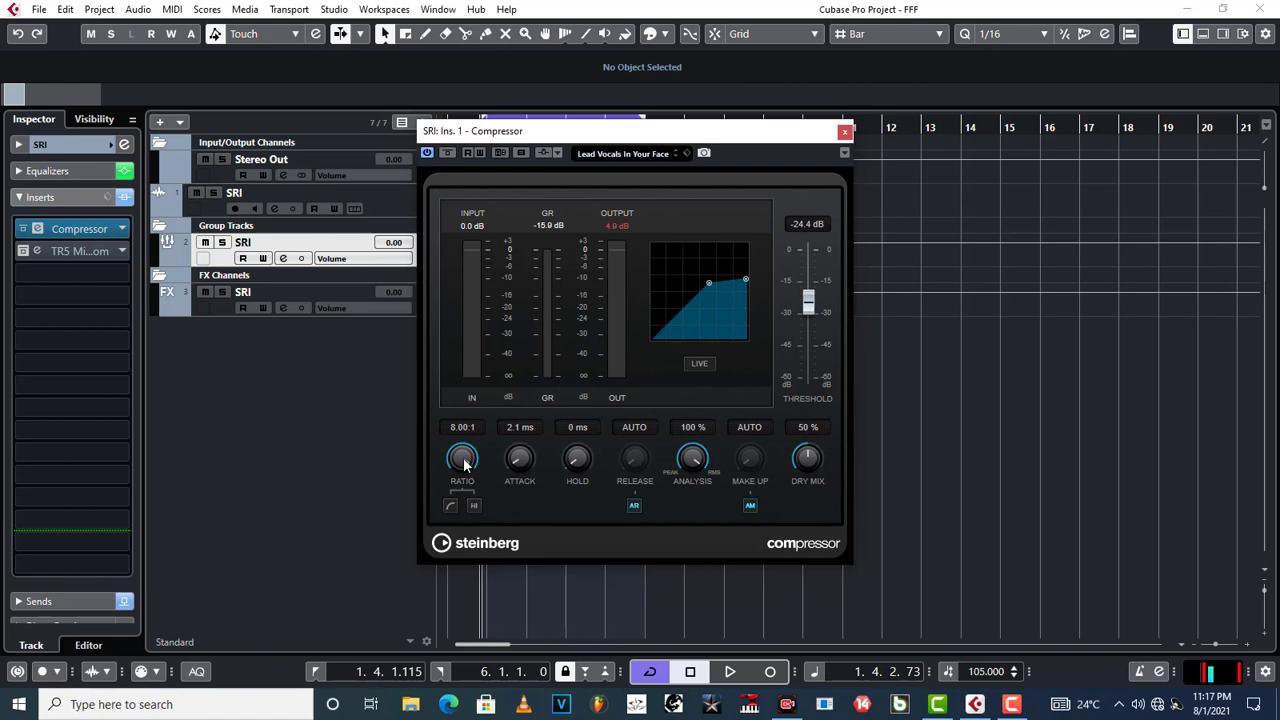
- Lower the compressor's ratio to 1.00:1 while the vocal plays, and stop playback
key(space)
drag(465, 462, 458, 500)
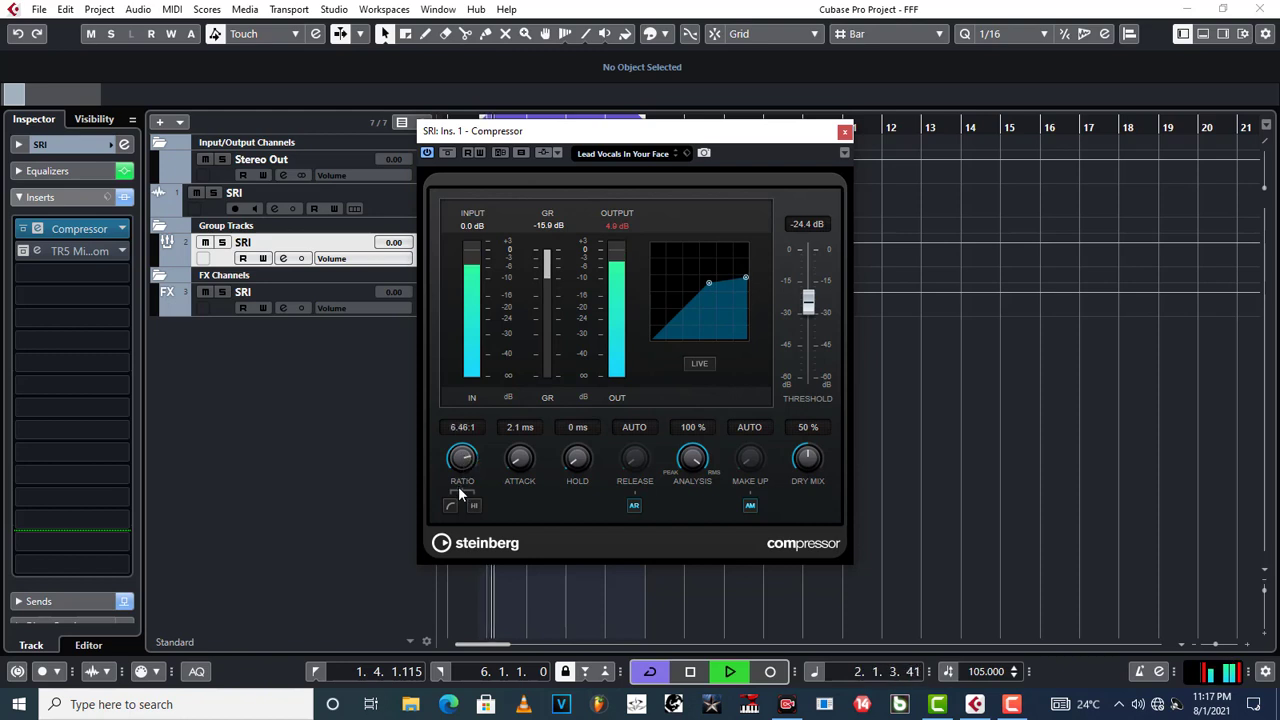
drag(455, 545, 457, 612)
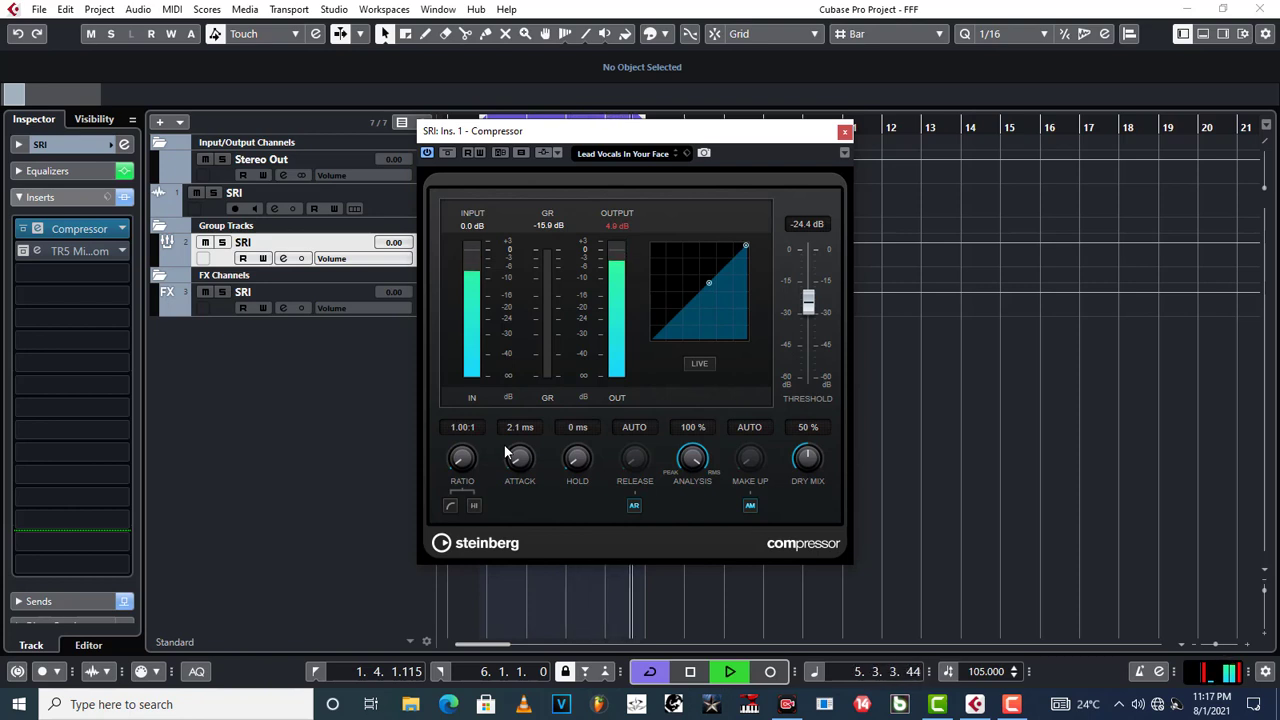
key(space)
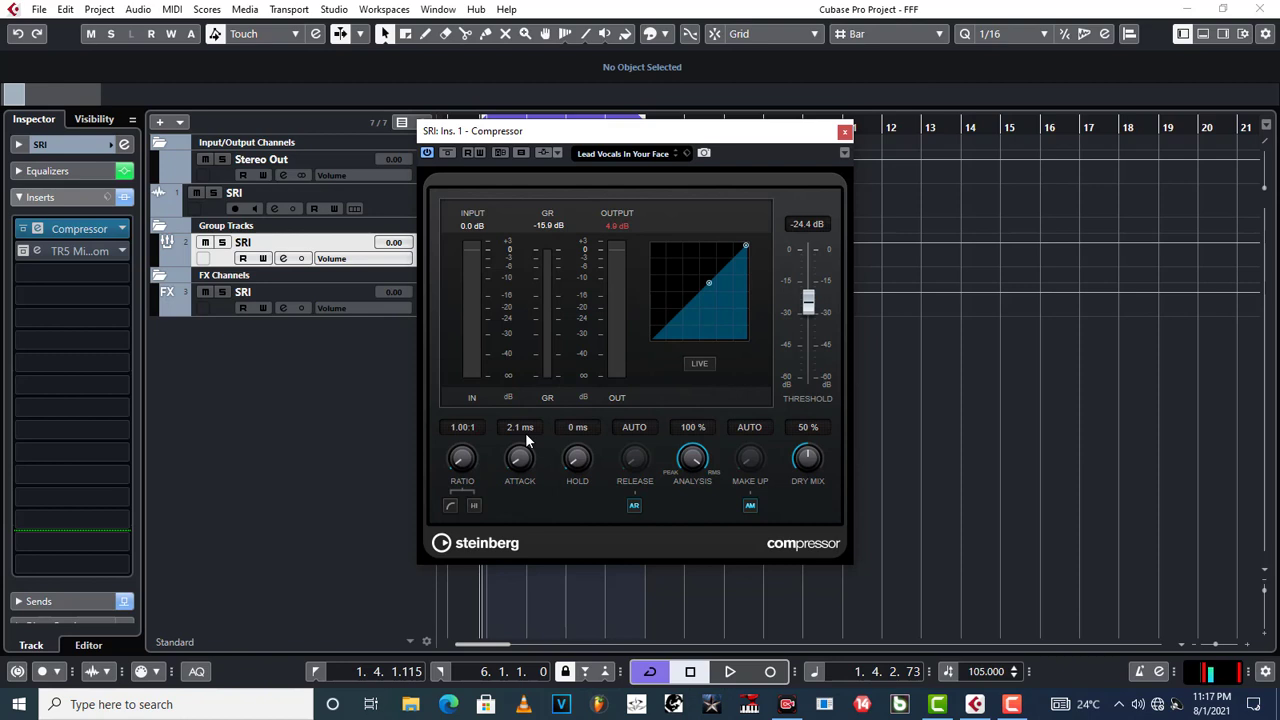
- Try adjusting the compressor's attack and hold times
drag(521, 464, 583, 250)
drag(522, 457, 520, 600)
drag(579, 469, 571, 553)
- Lower the compressor's dry mix to 0% while auditioning the vocal, and stop playback
drag(808, 458, 809, 428)
drag(811, 459, 810, 482)
scroll(808, 464, down, 5)
scroll(806, 463, down, 3)
key(space)
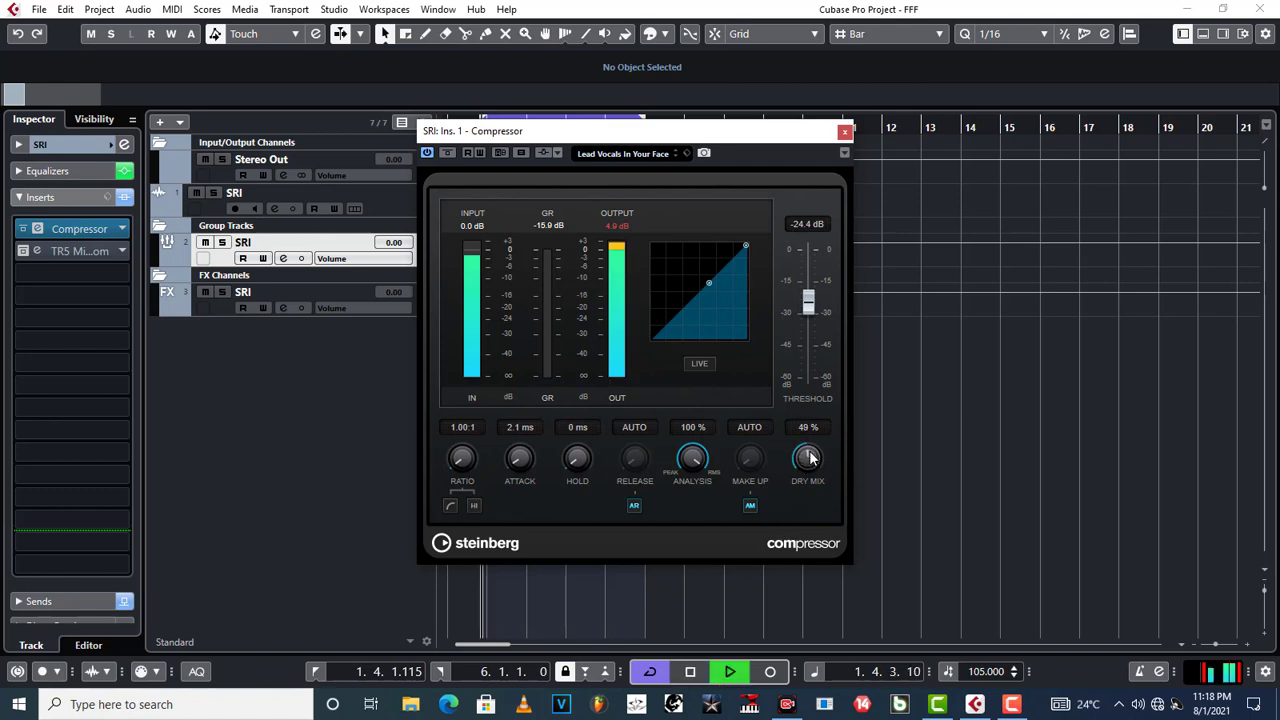
drag(795, 486, 787, 515)
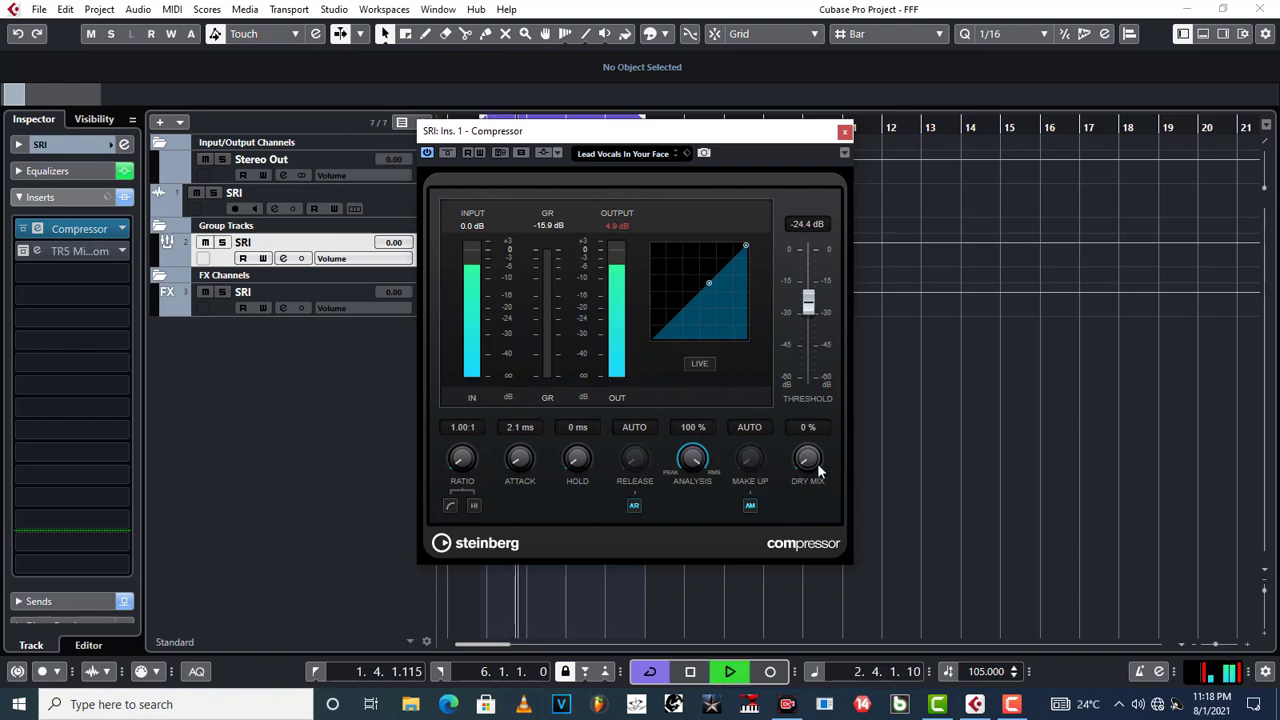
key(space)
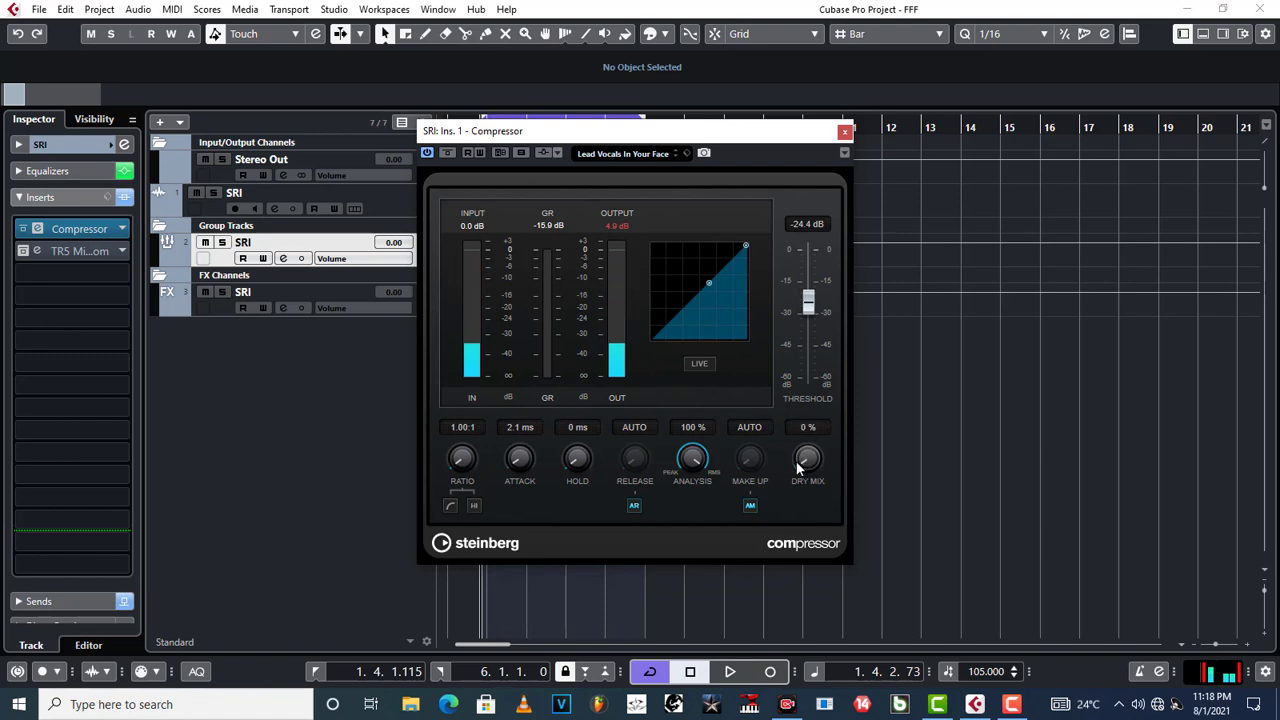
- Set the compressor's dry mix to 50% while the vocal plays, and close the compressor after stopping playback
key(space)
drag(810, 460, 819, 389)
key(space)
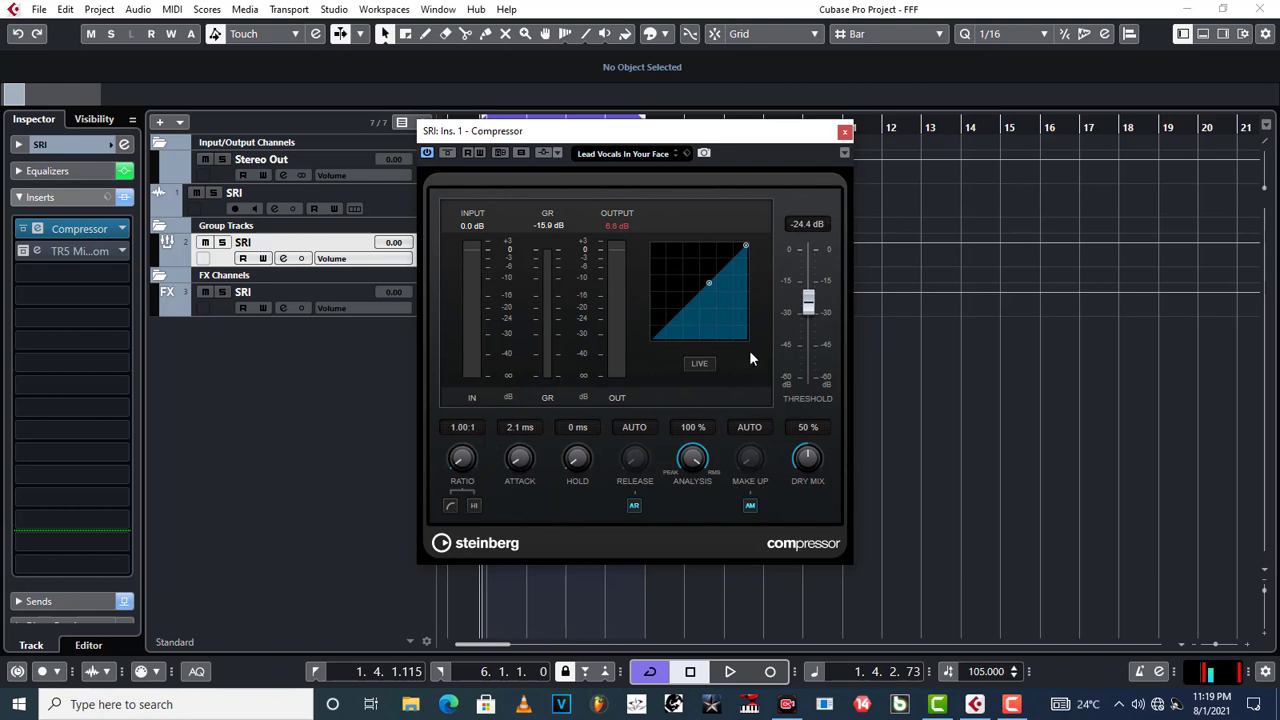
click(845, 135)
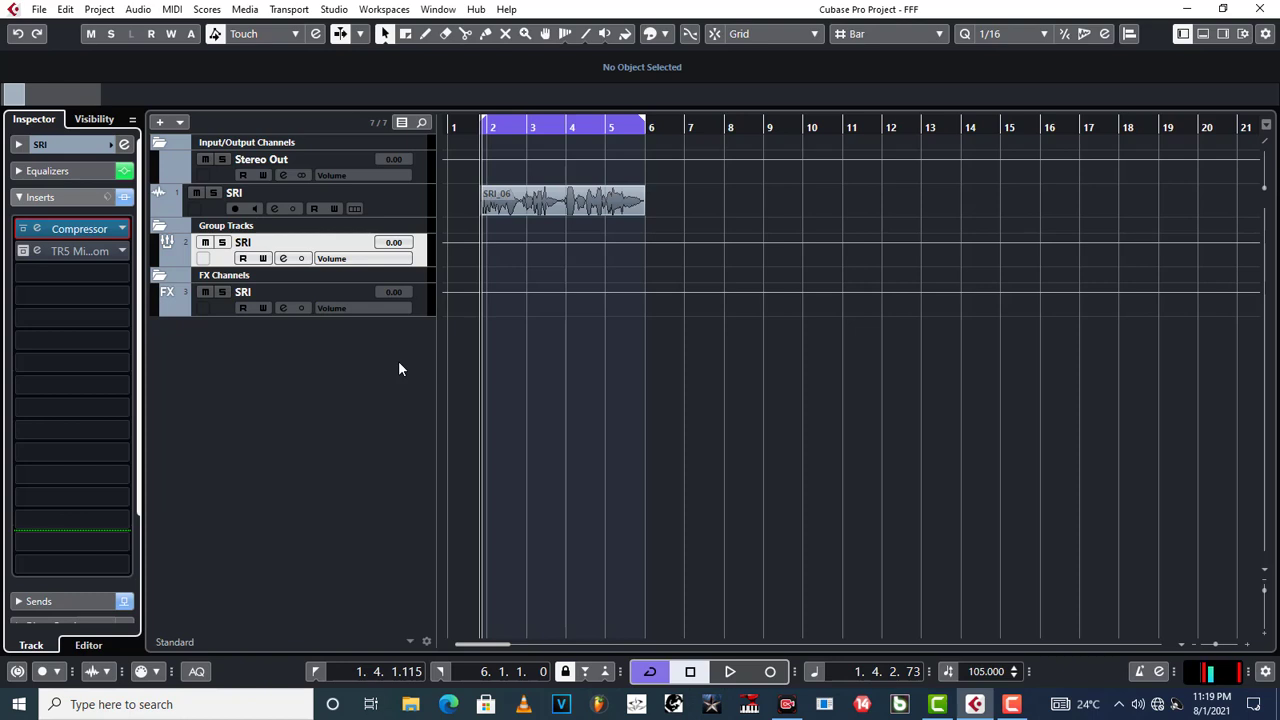
- Open the ValhallaVintageVerb insert on the FX channel and move its window clear of the track list
click(213, 312)
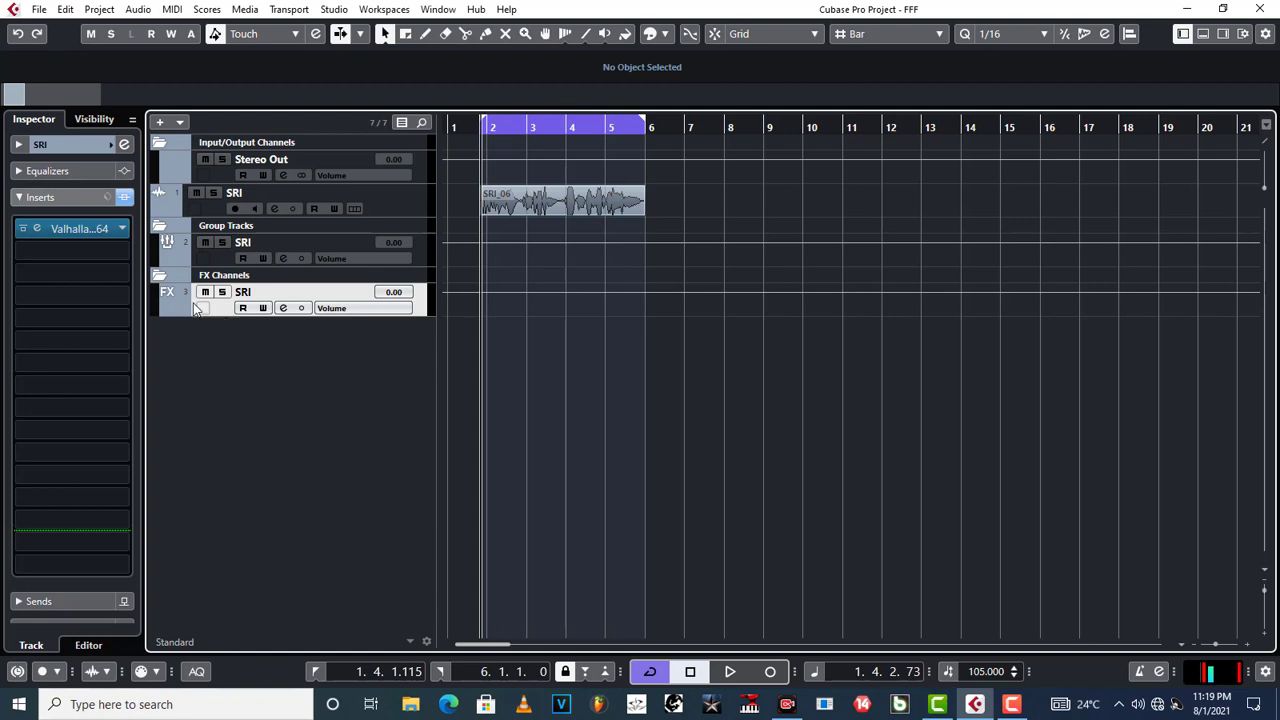
click(58, 232)
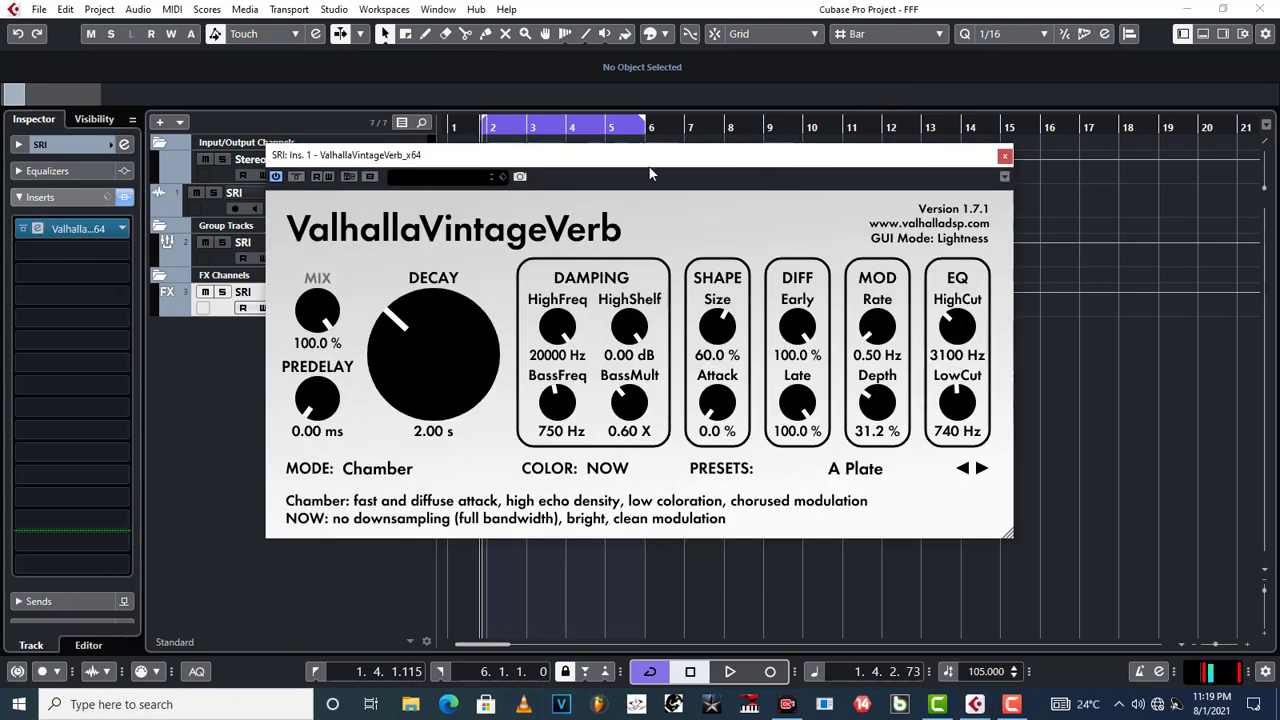
drag(656, 160, 750, 161)
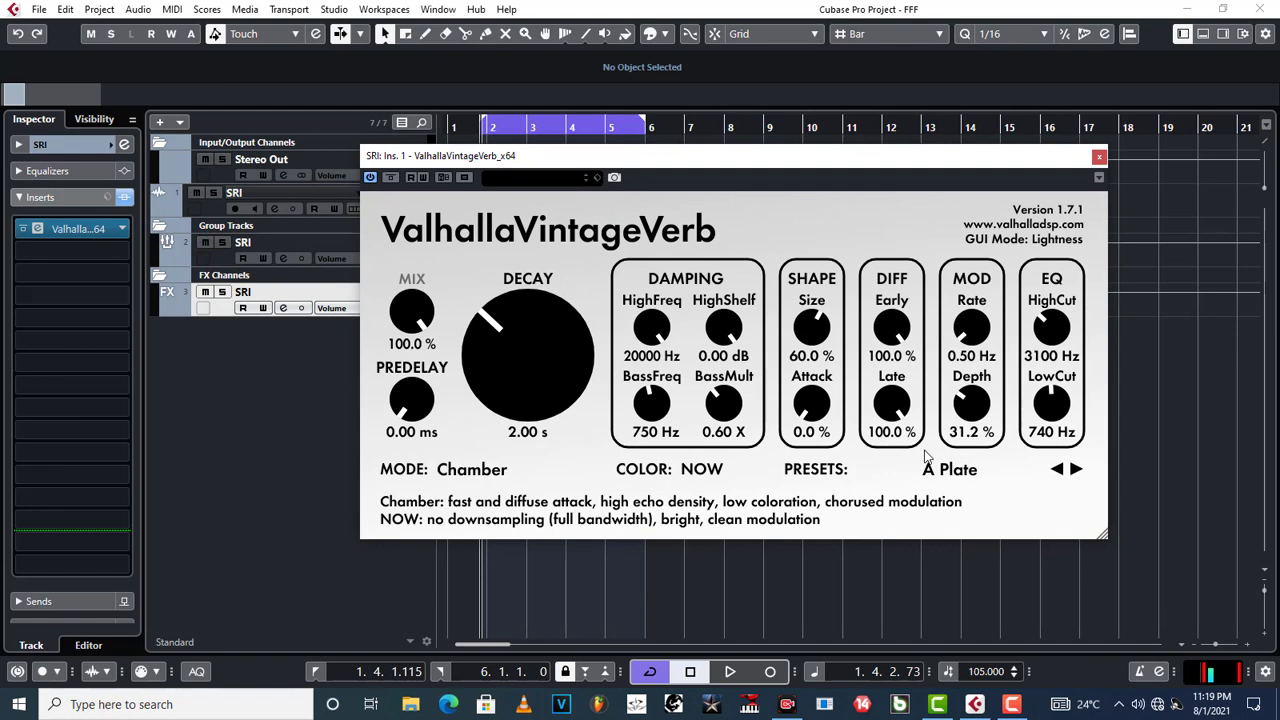
- Browse the reverb's preset categories, including Chaotic, Chambers and Plates, without changing the A Plate preset
click(964, 472)
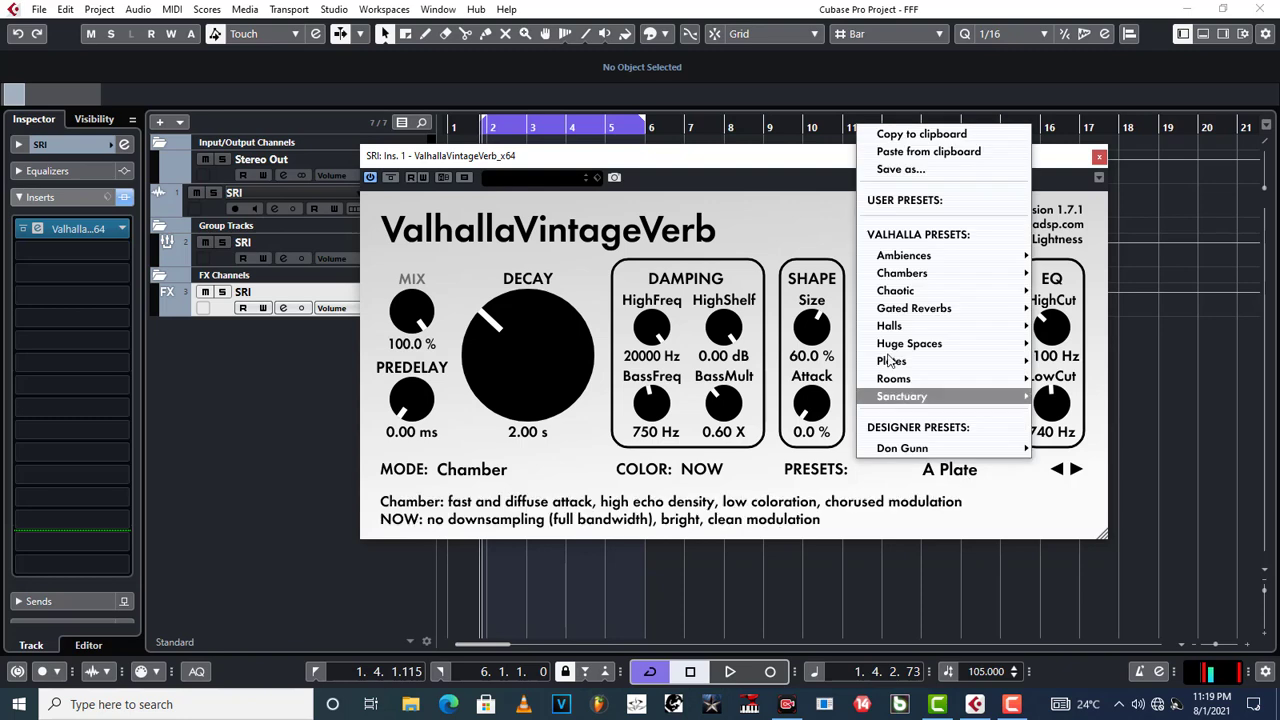
mouse_move(949, 297)
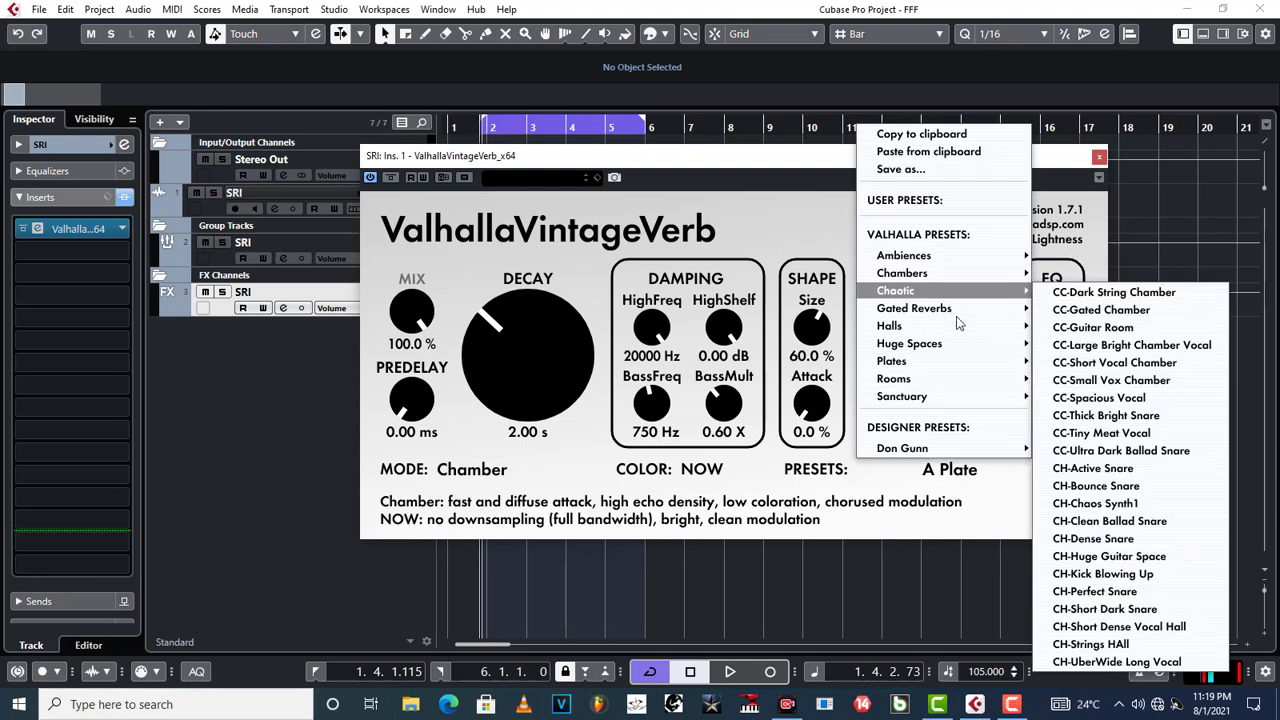
click(764, 202)
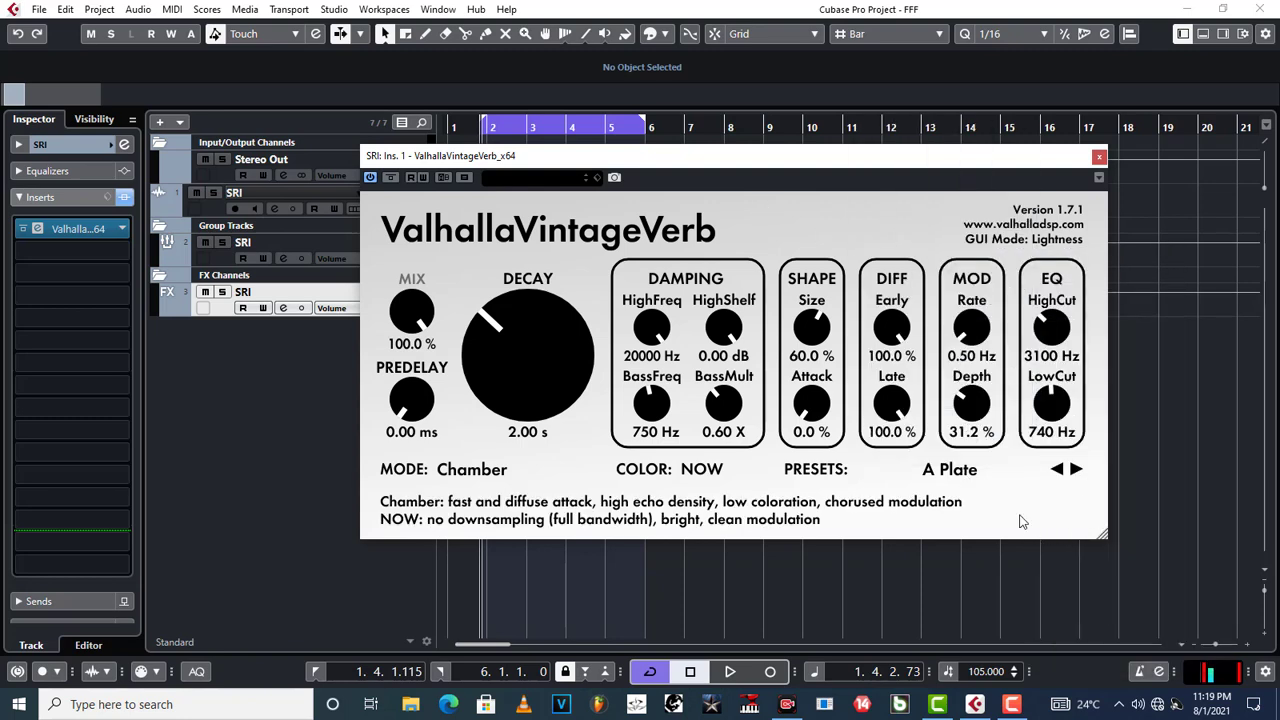
click(968, 476)
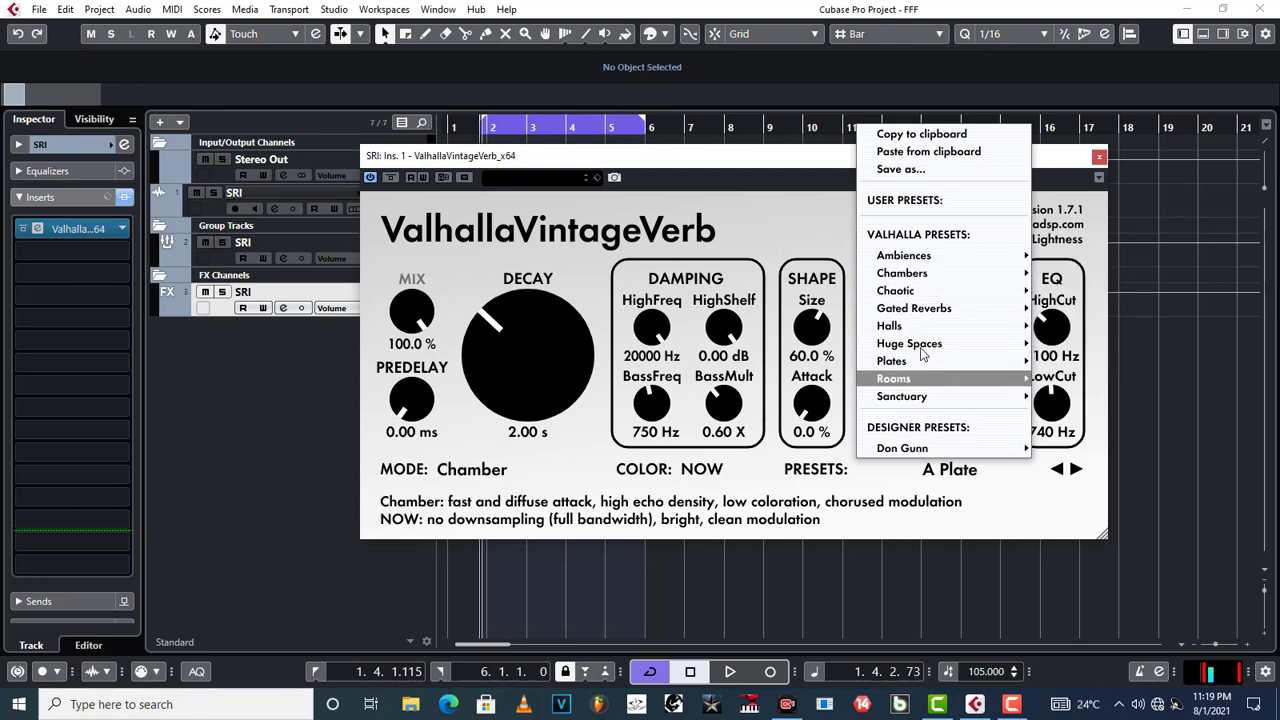
mouse_move(910, 268)
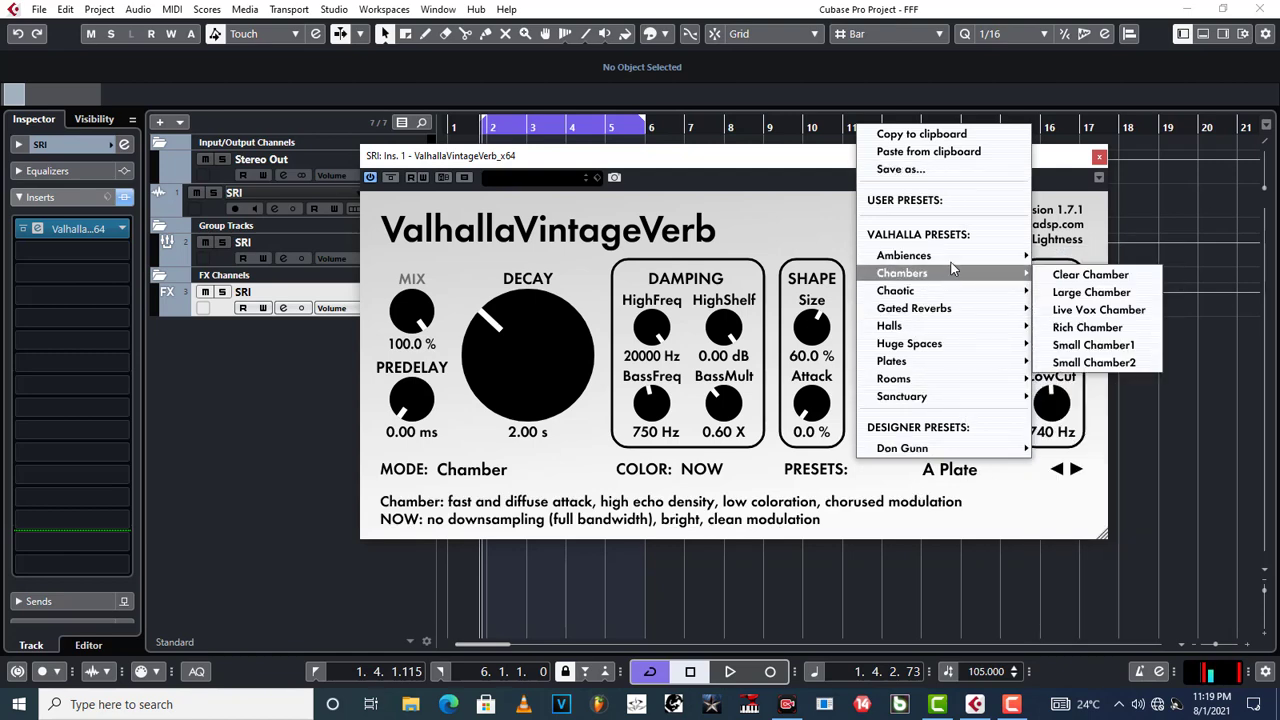
mouse_move(952, 262)
mouse_move(950, 361)
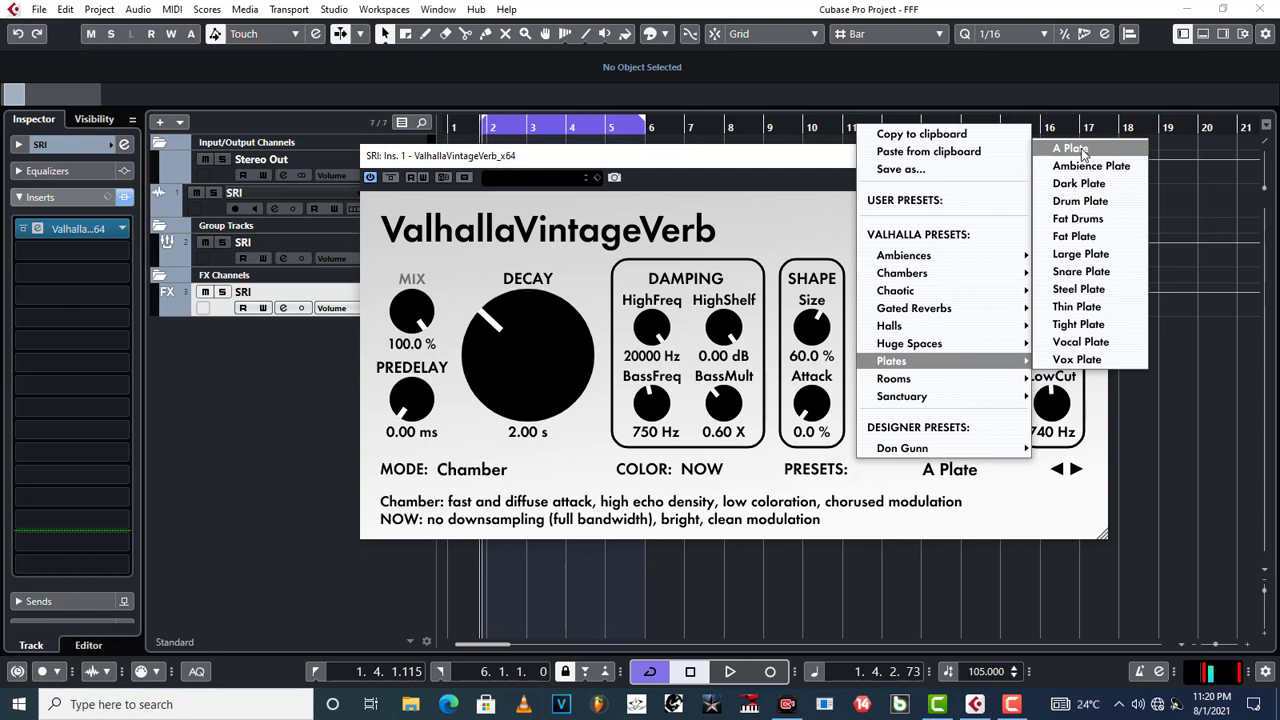
click(727, 195)
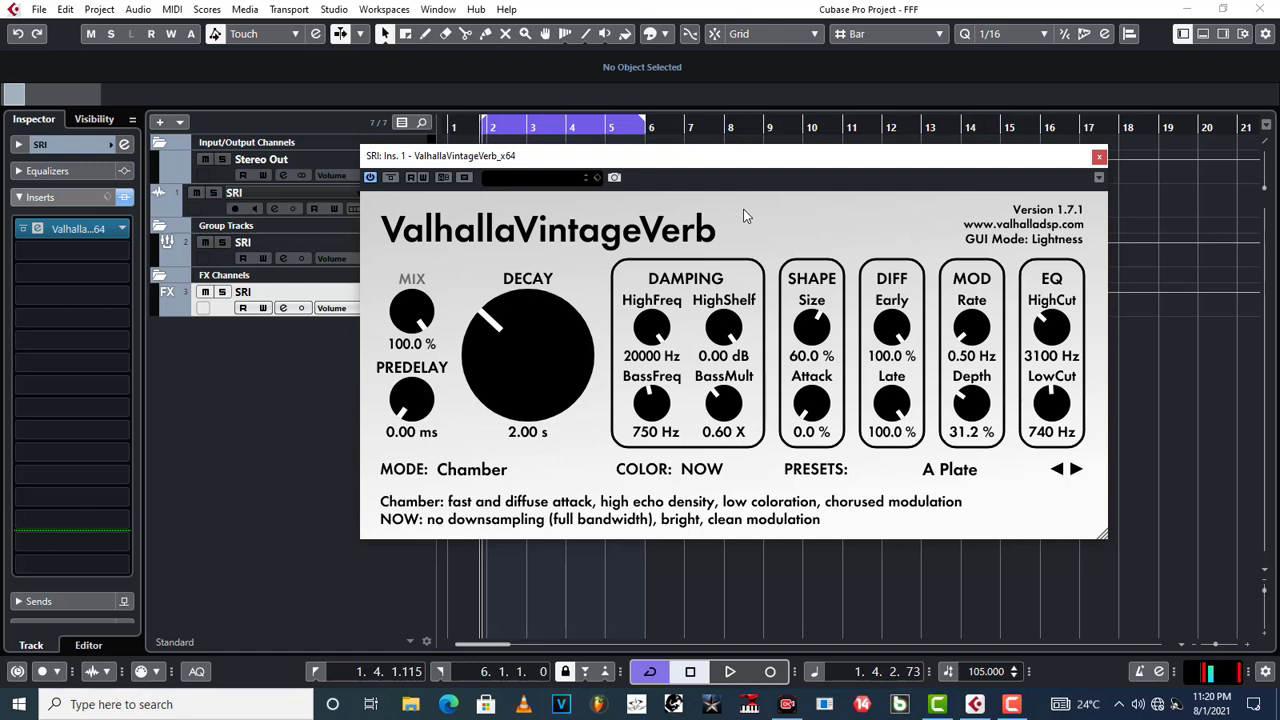
- Play the vocal through the A Plate reverb, review its settings and close the reverb
key(space)
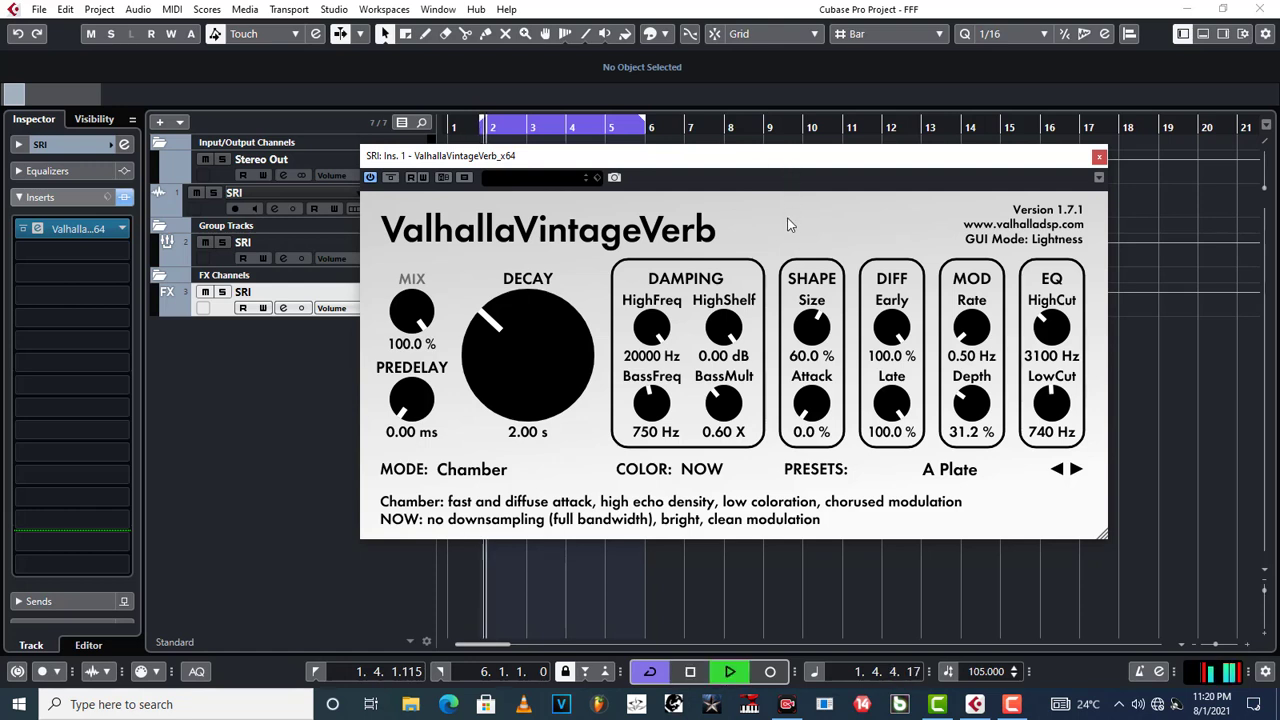
key(space)
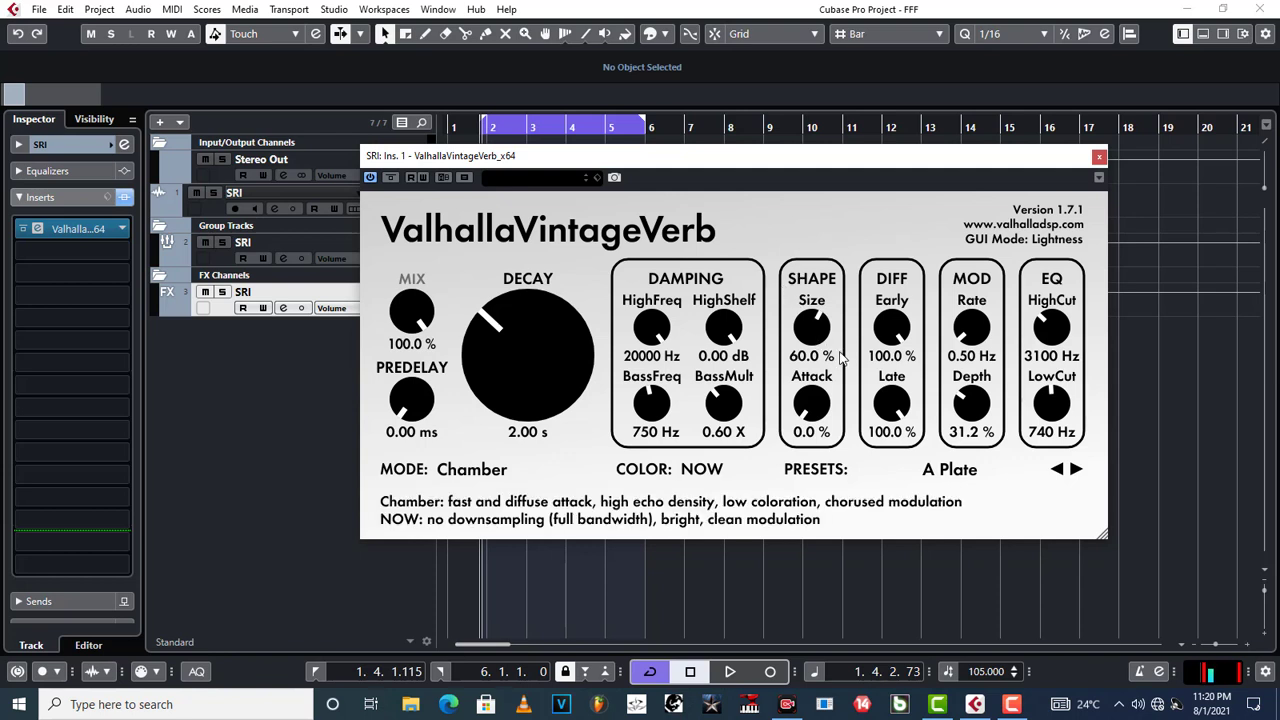
mouse_move(792, 345)
click(1099, 157)
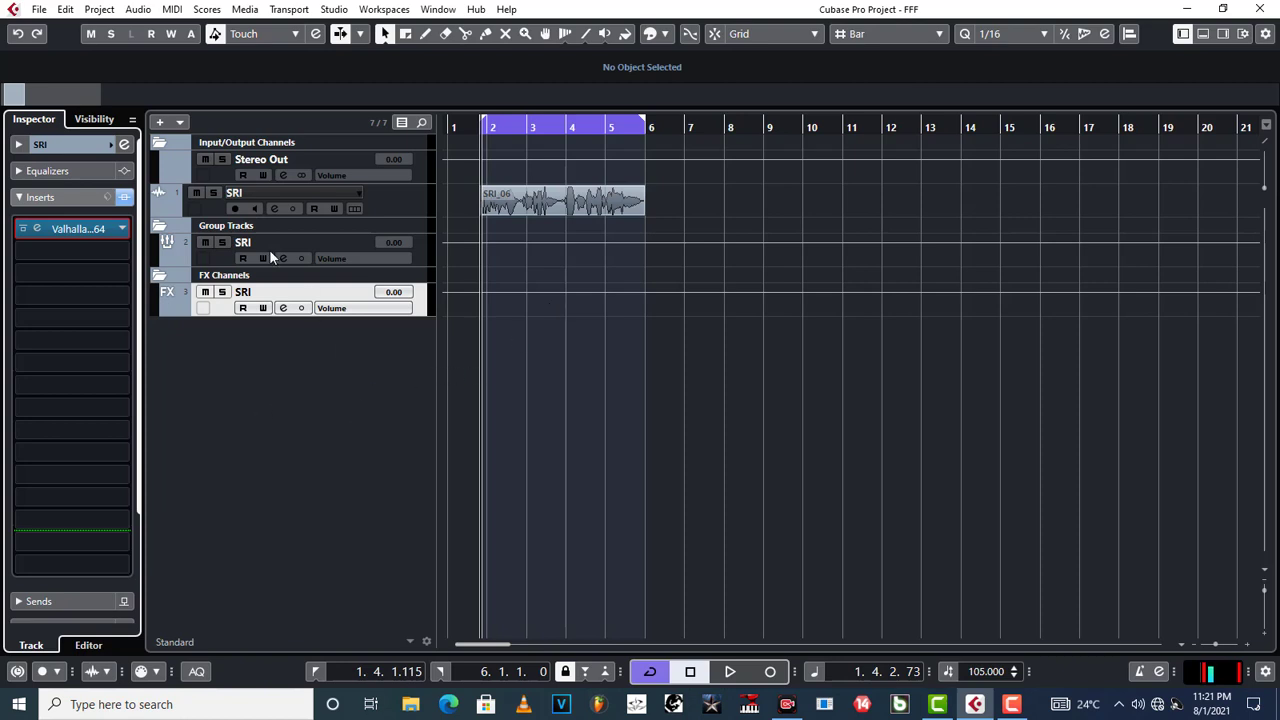
- Activate the bypassed TR5 Mic Room insert on the group track and open its editor
click(205, 263)
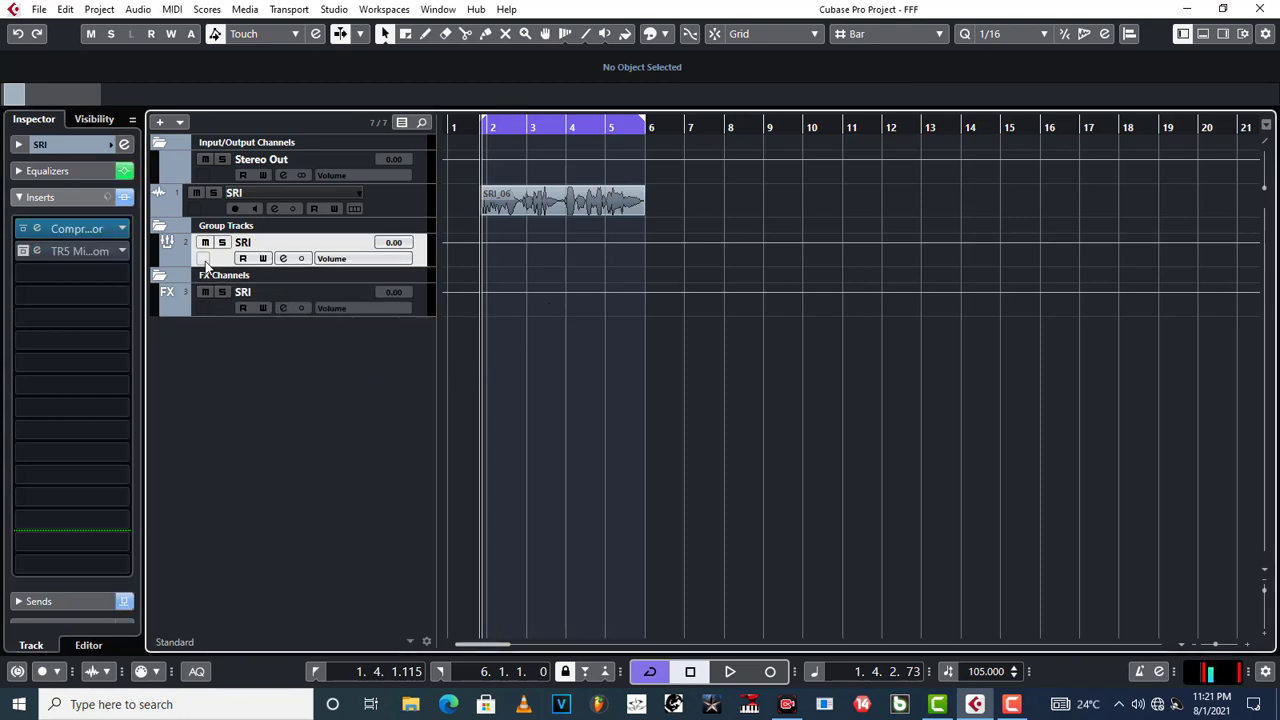
click(24, 252)
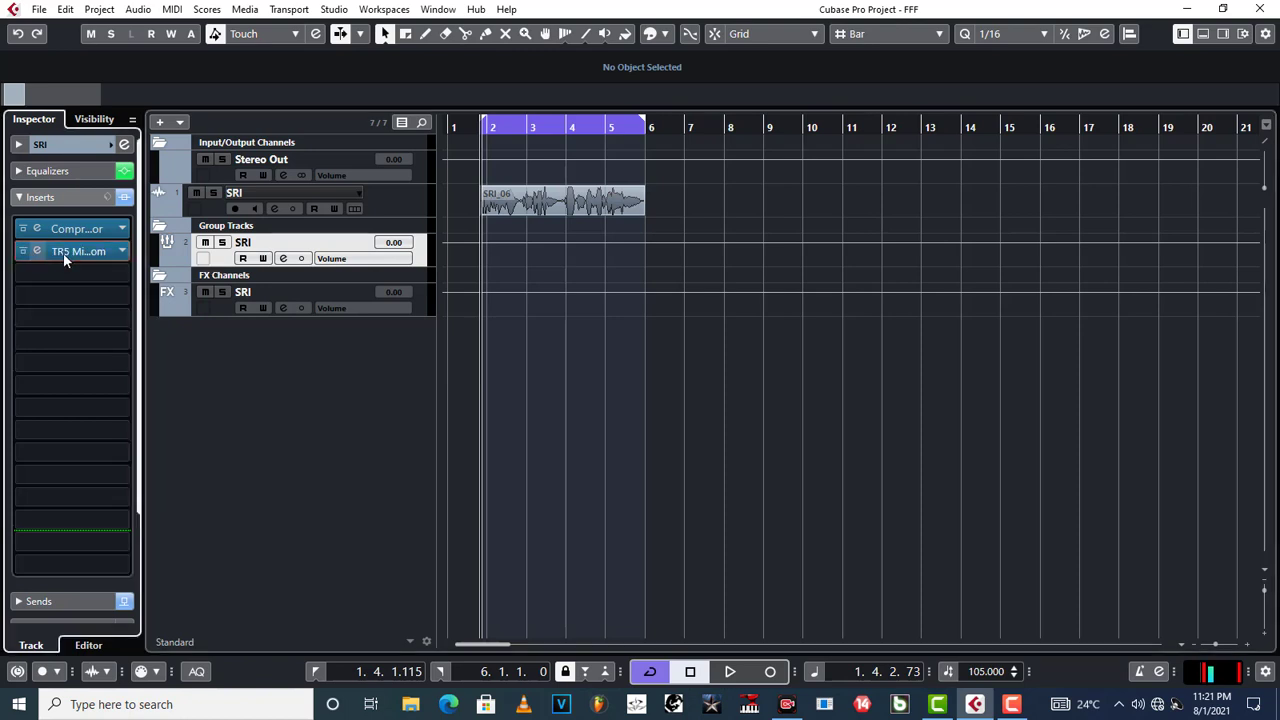
click(63, 253)
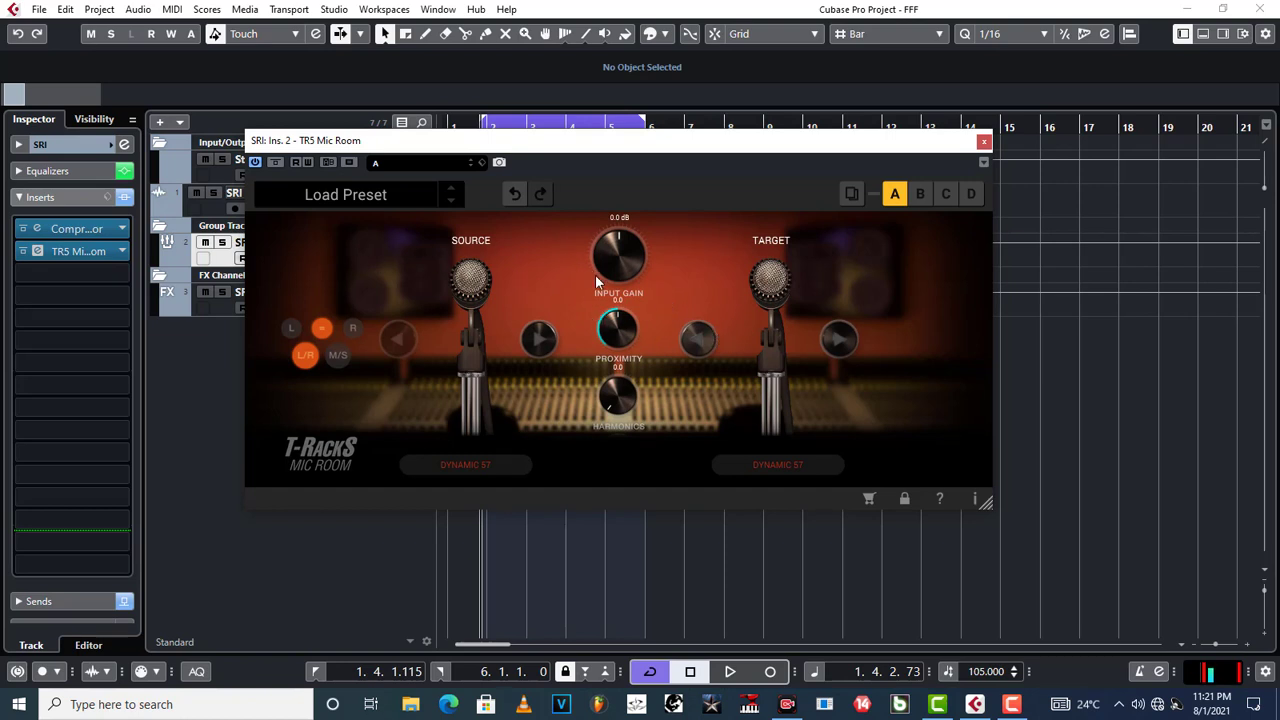
- Review the available source and target microphone models in the TR5 Mic Room without changing either one
click(475, 464)
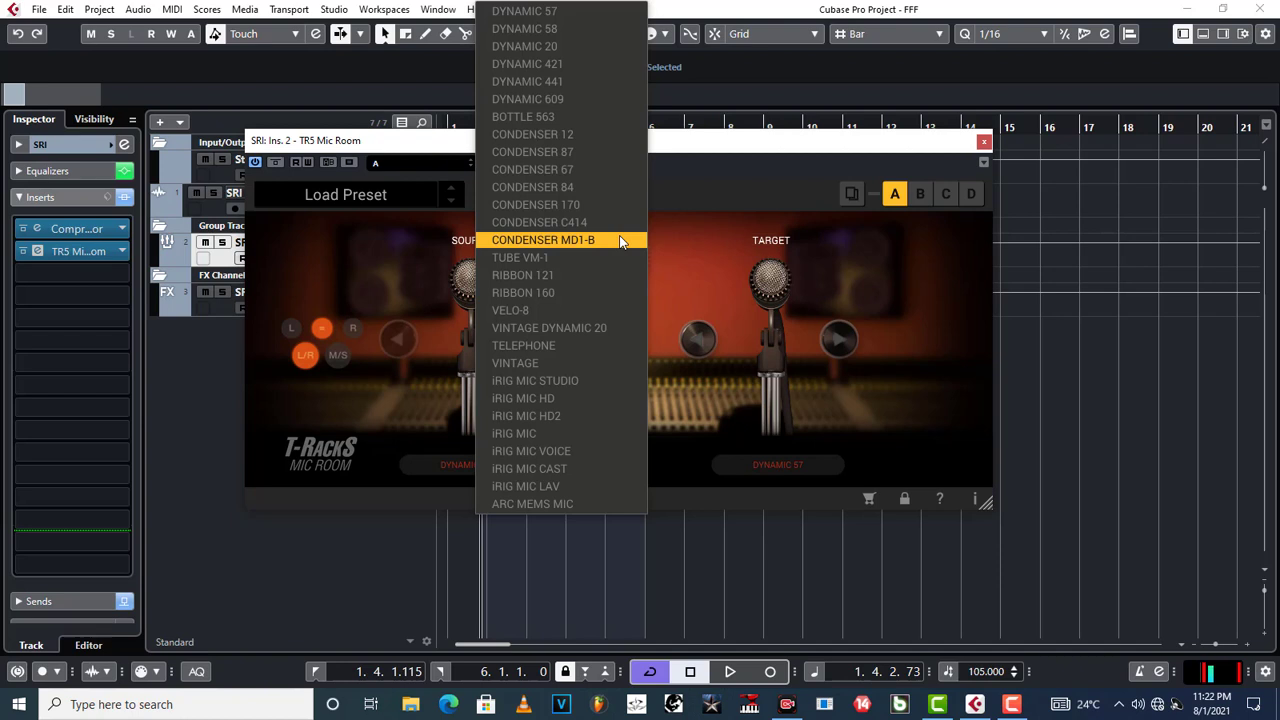
click(760, 160)
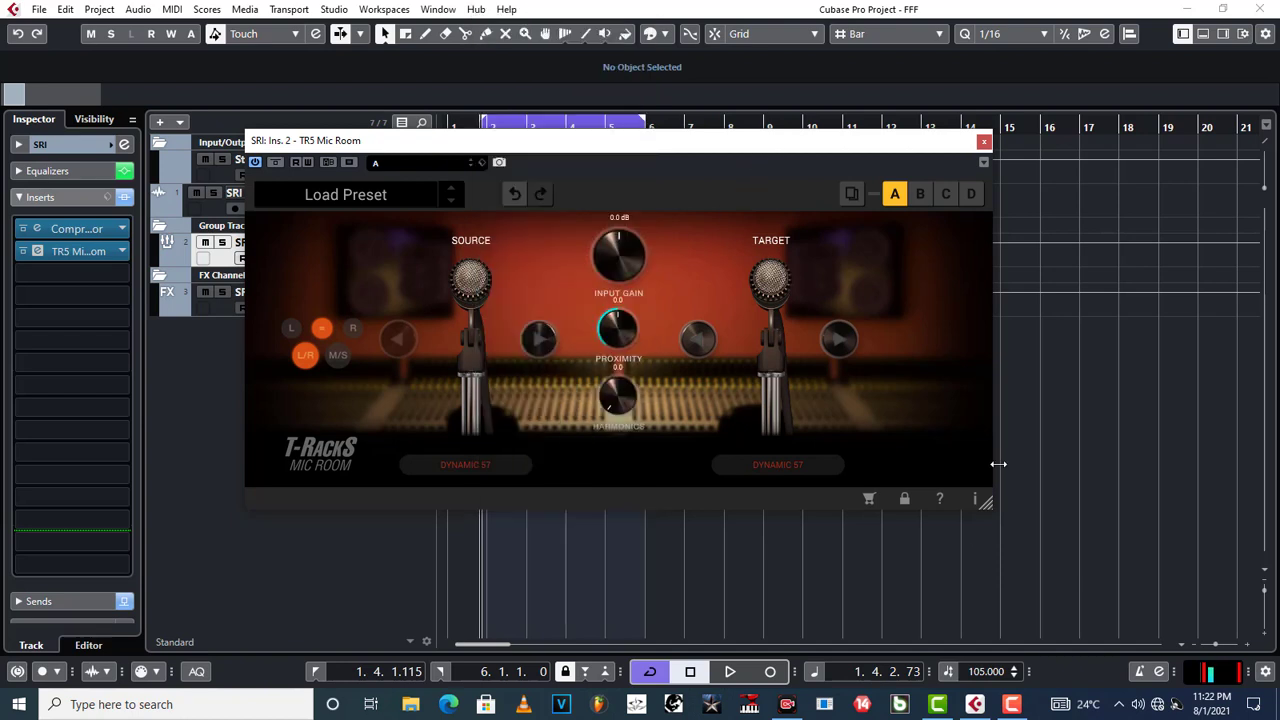
click(797, 467)
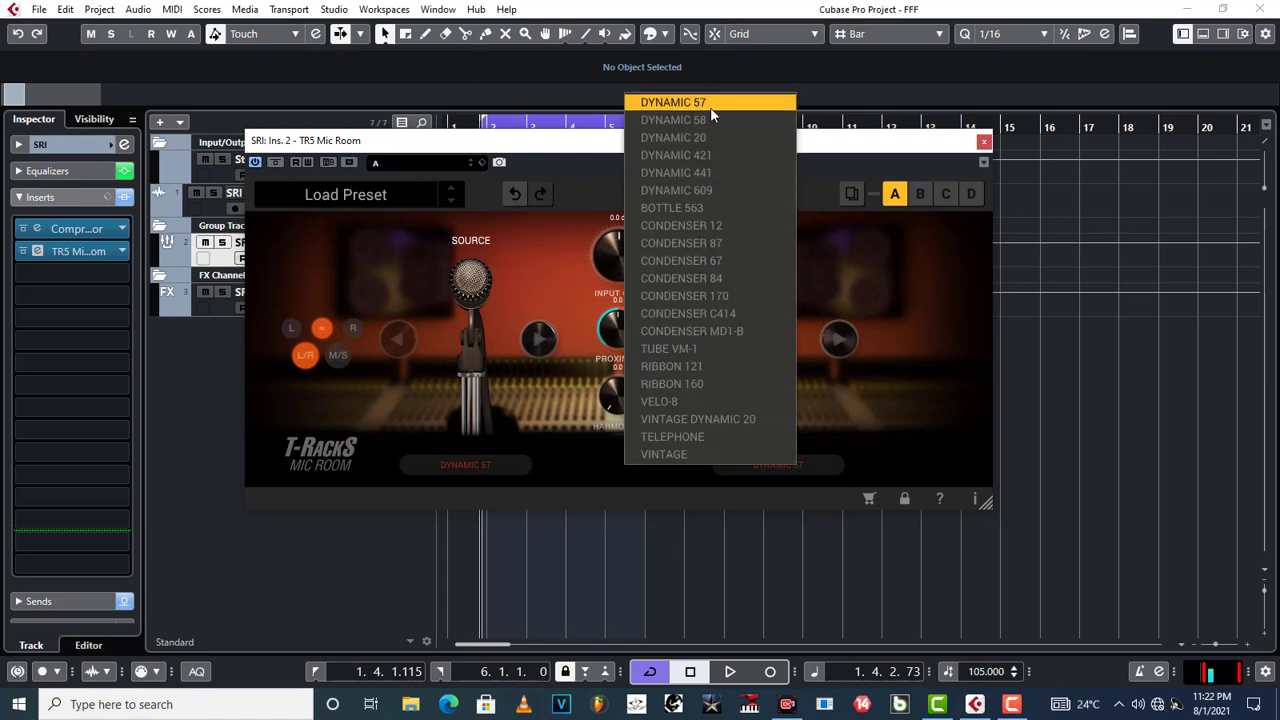
- Load the saved preset A in the TR5 Mic Room from the host's preset browser
click(426, 160)
click(426, 160)
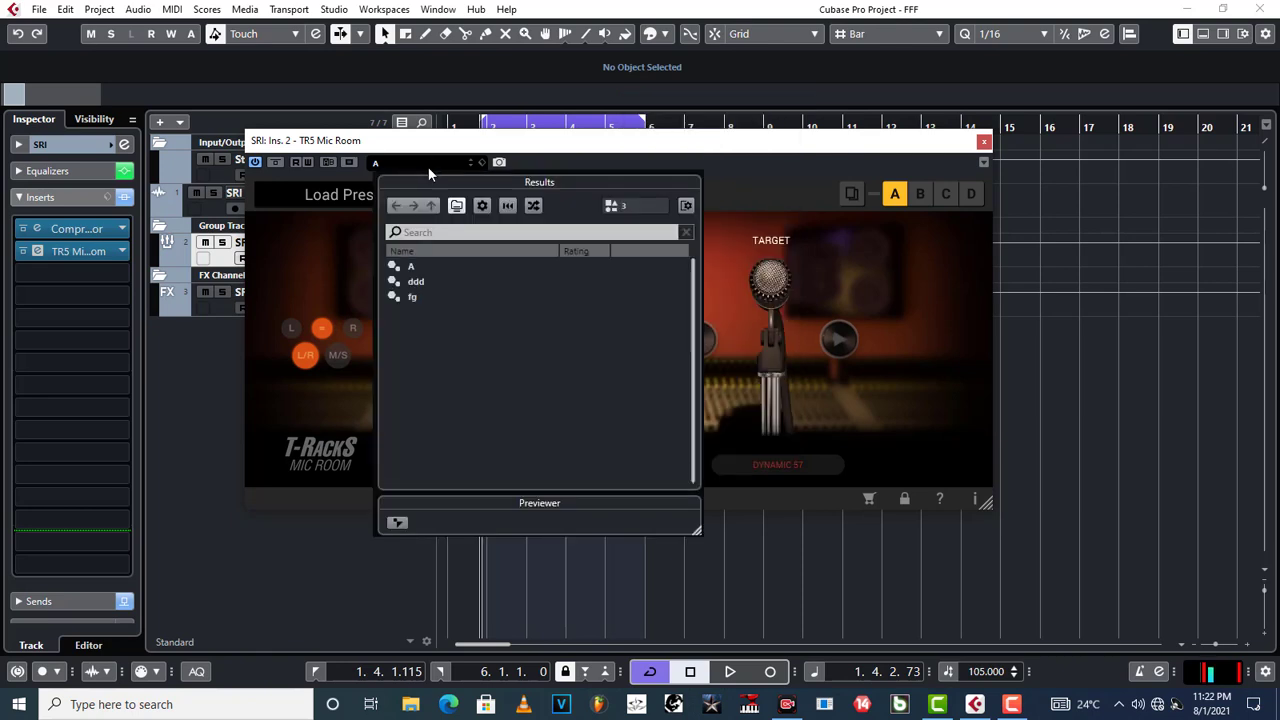
click(409, 268)
click(713, 160)
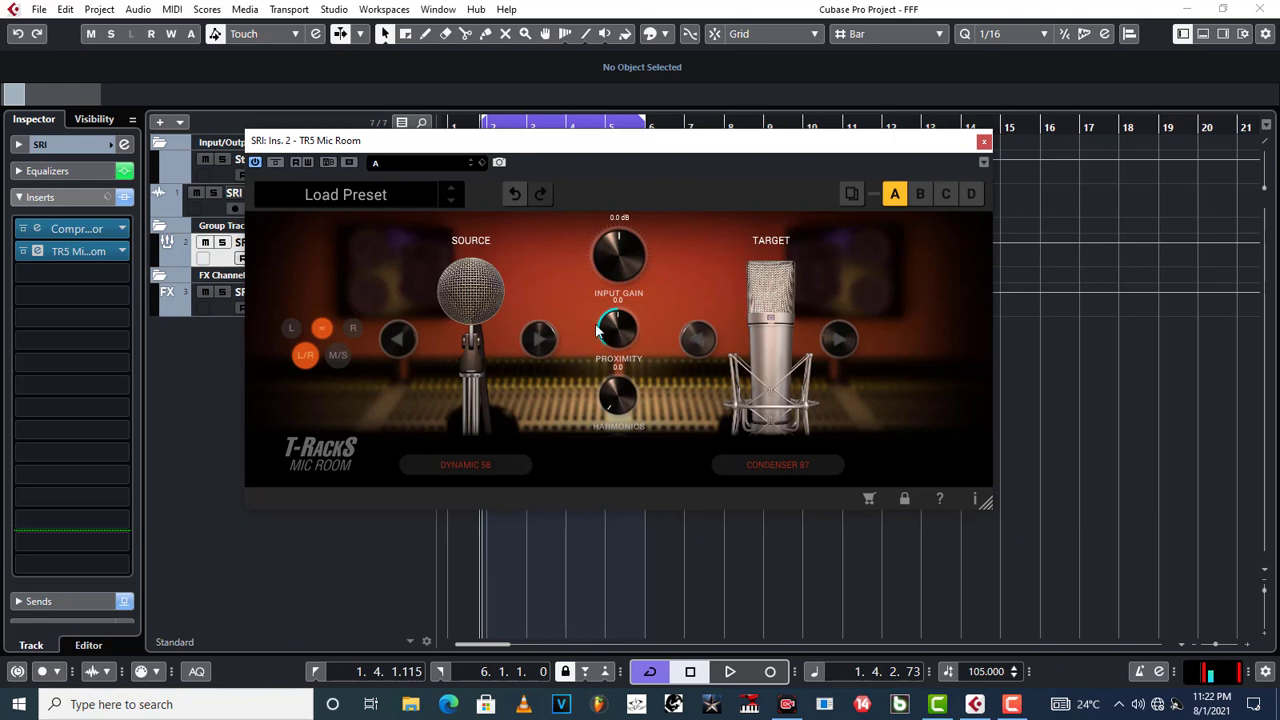
- Play the vocal with the TR5 Mic Room deactivated and again with it active to compare, then close its editor
click(255, 161)
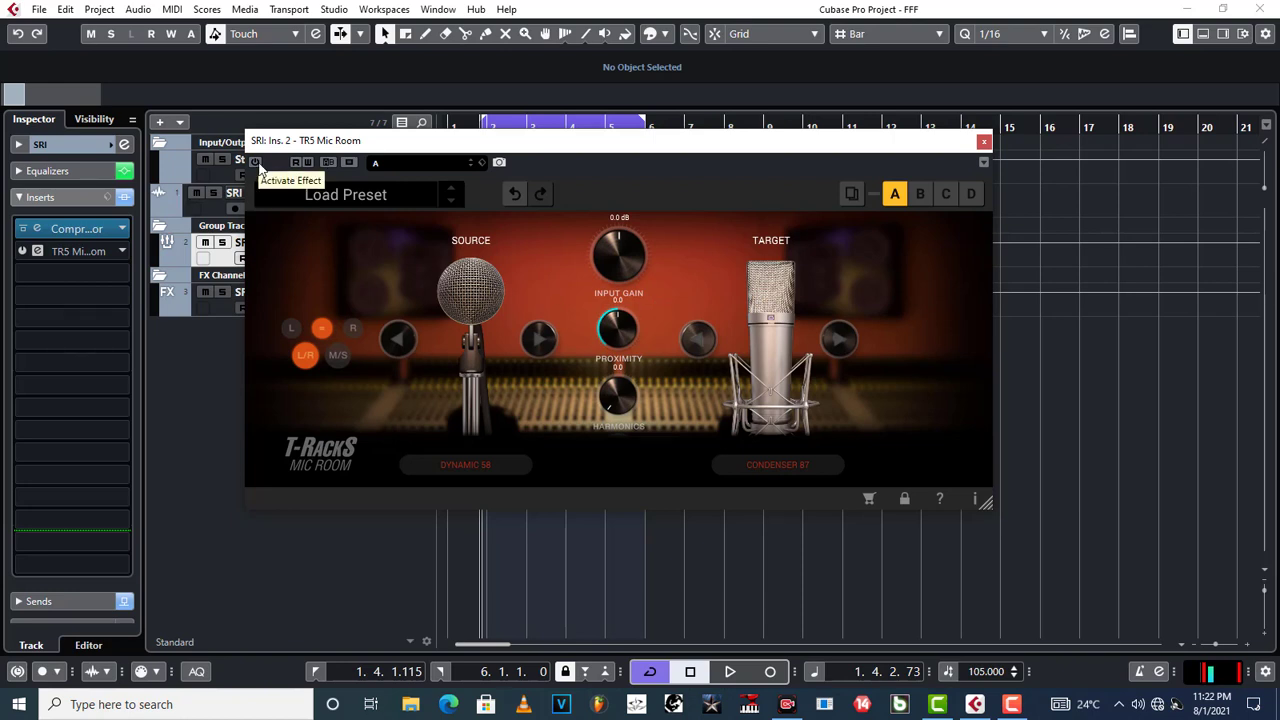
key(space)
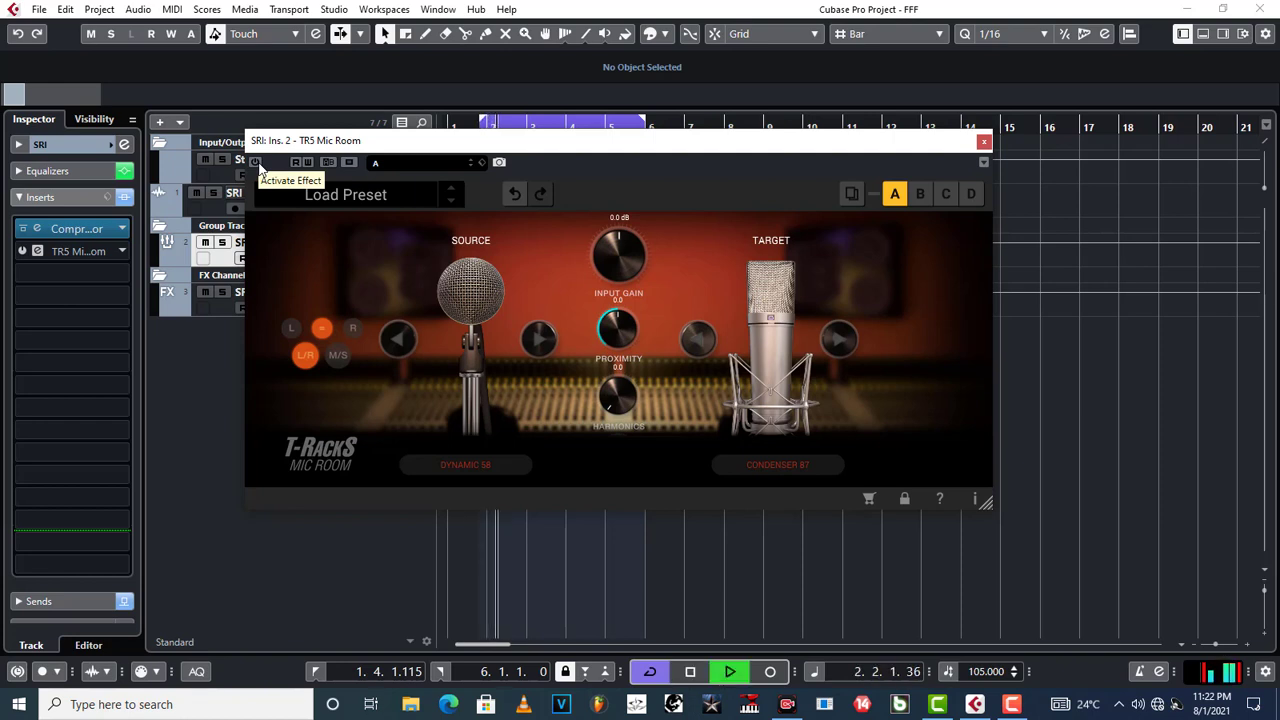
key(space)
click(256, 163)
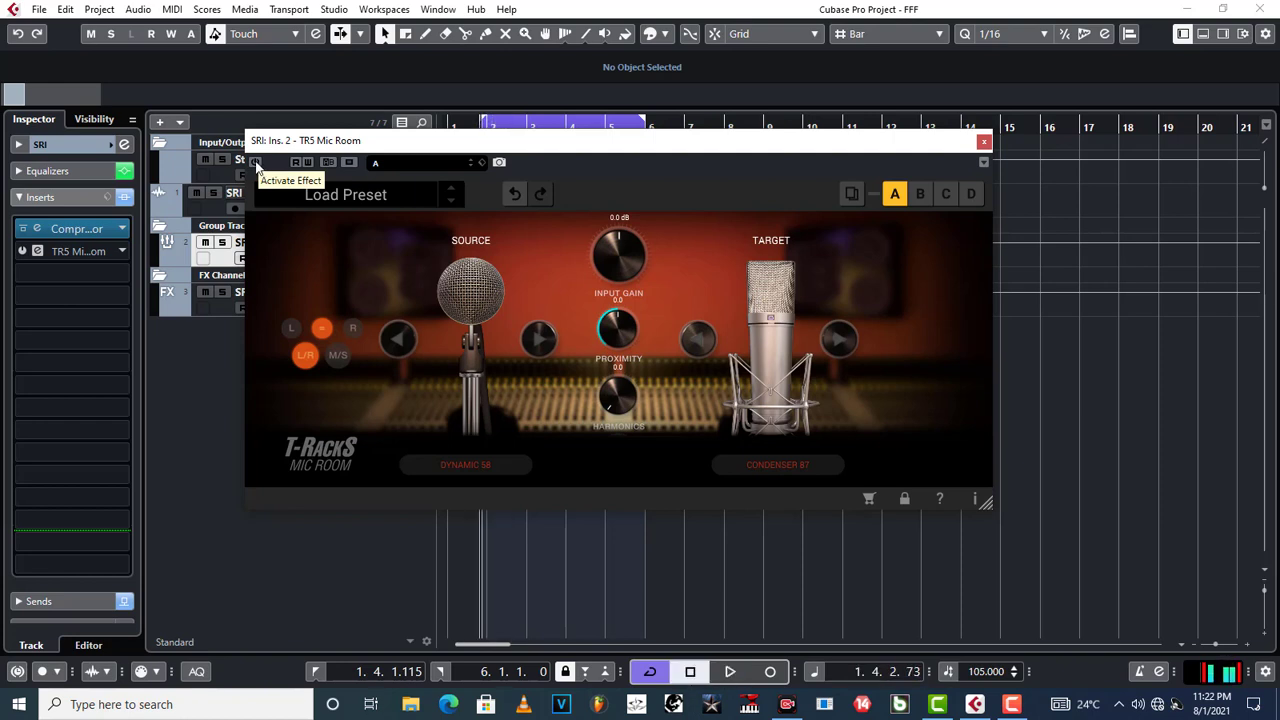
key(space)
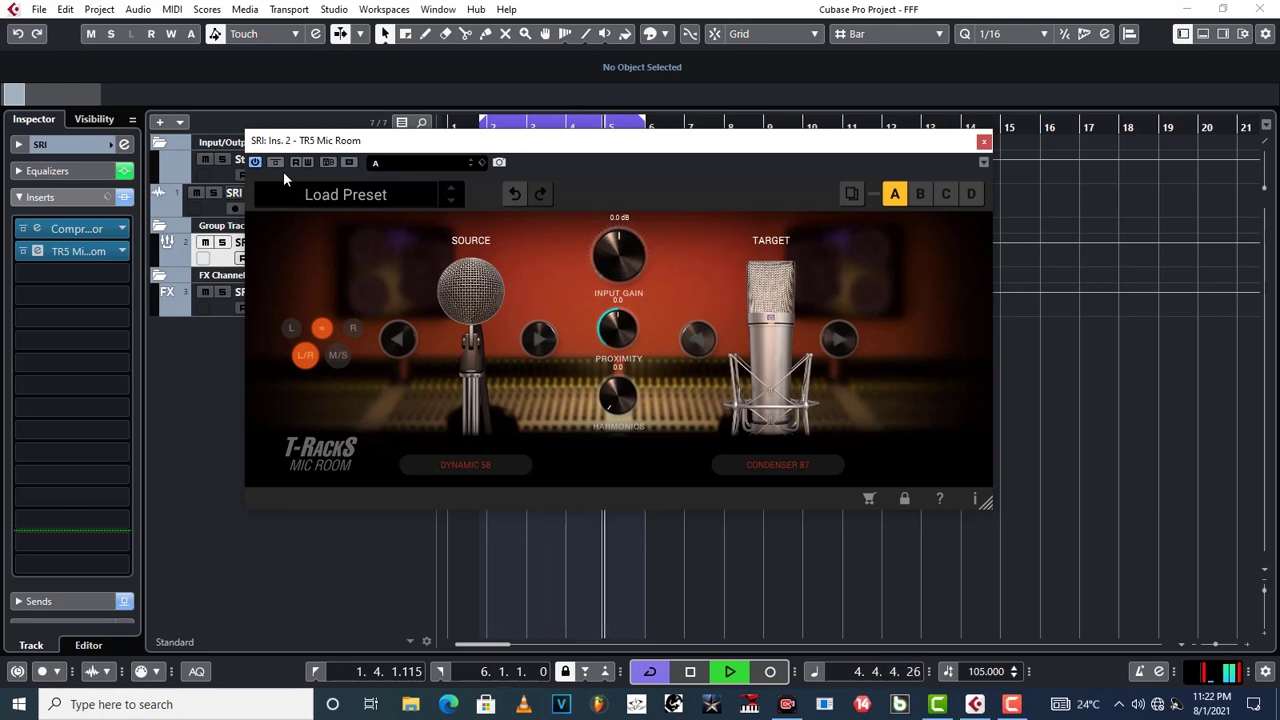
key(space)
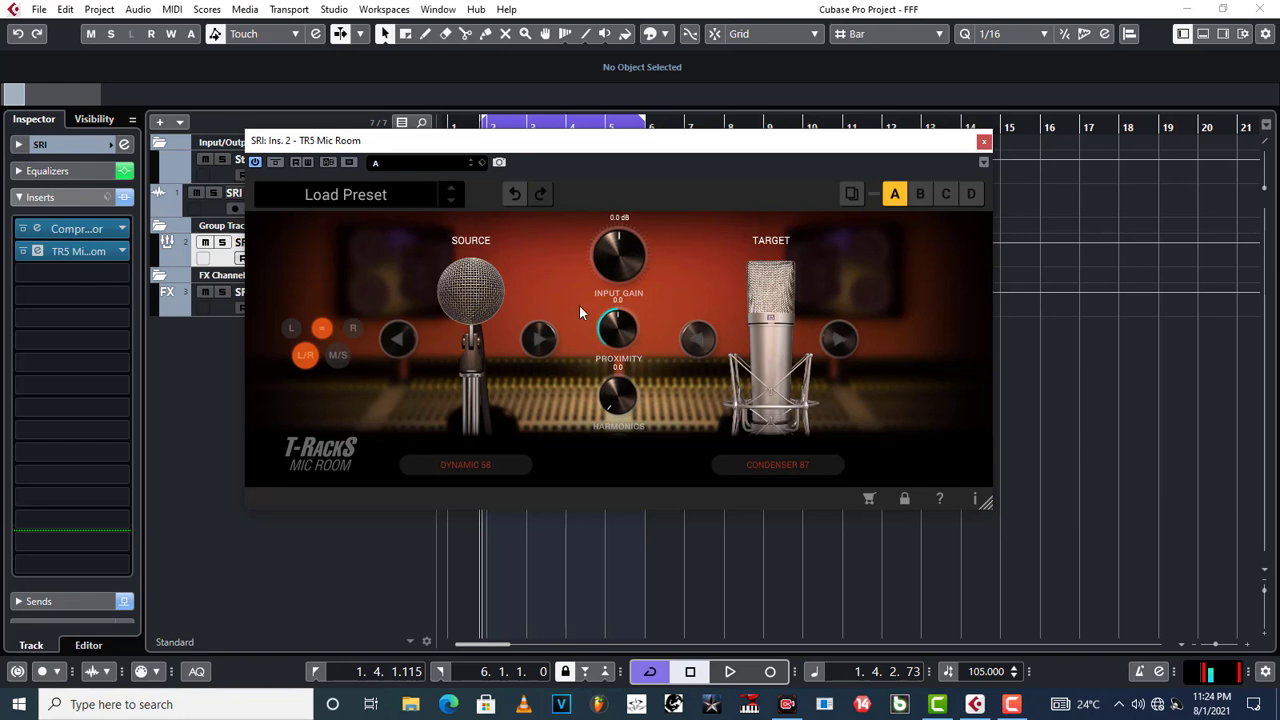
click(984, 141)
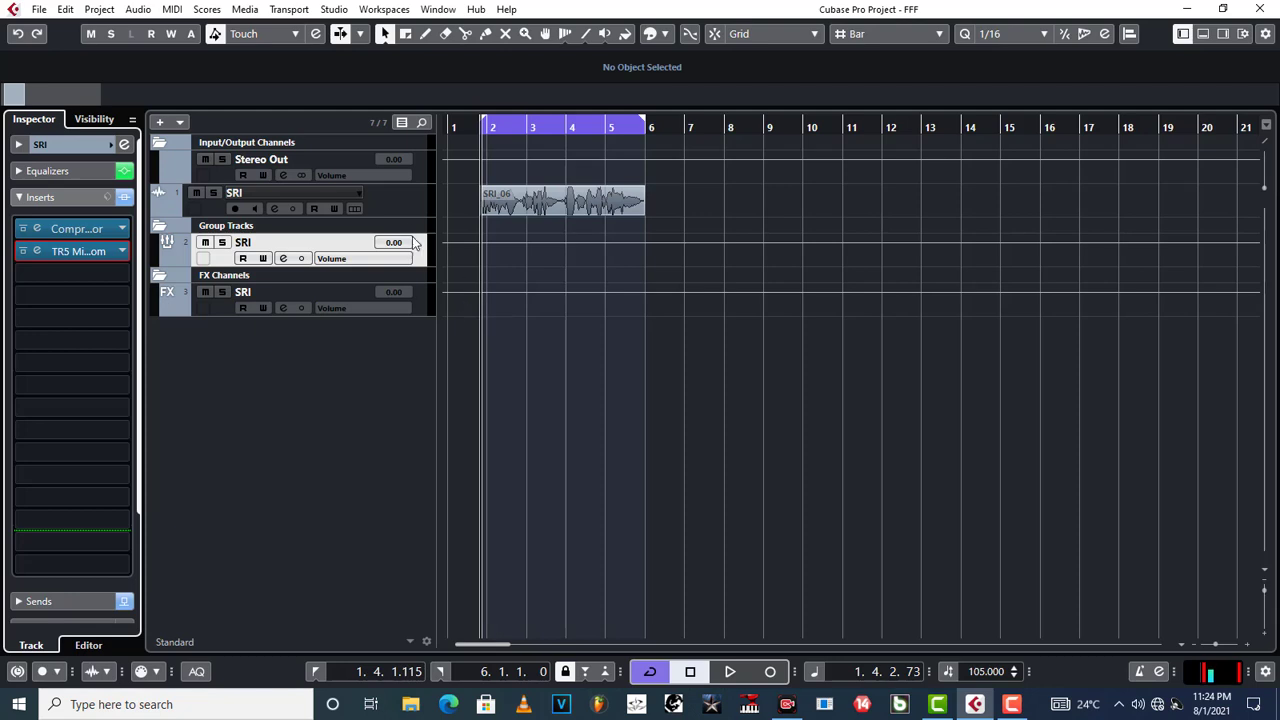
- Open the SRI group track's channel settings and bypass the TR5 Mic Room insert there
click(175, 258)
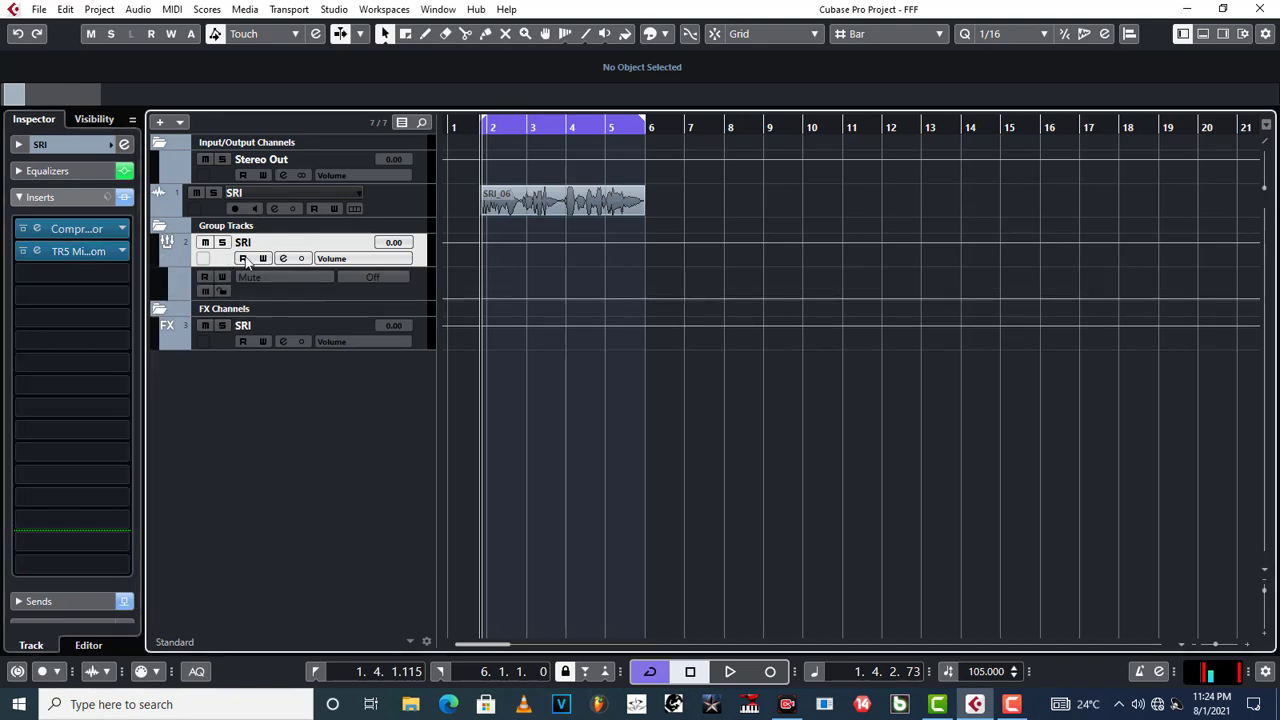
click(124, 146)
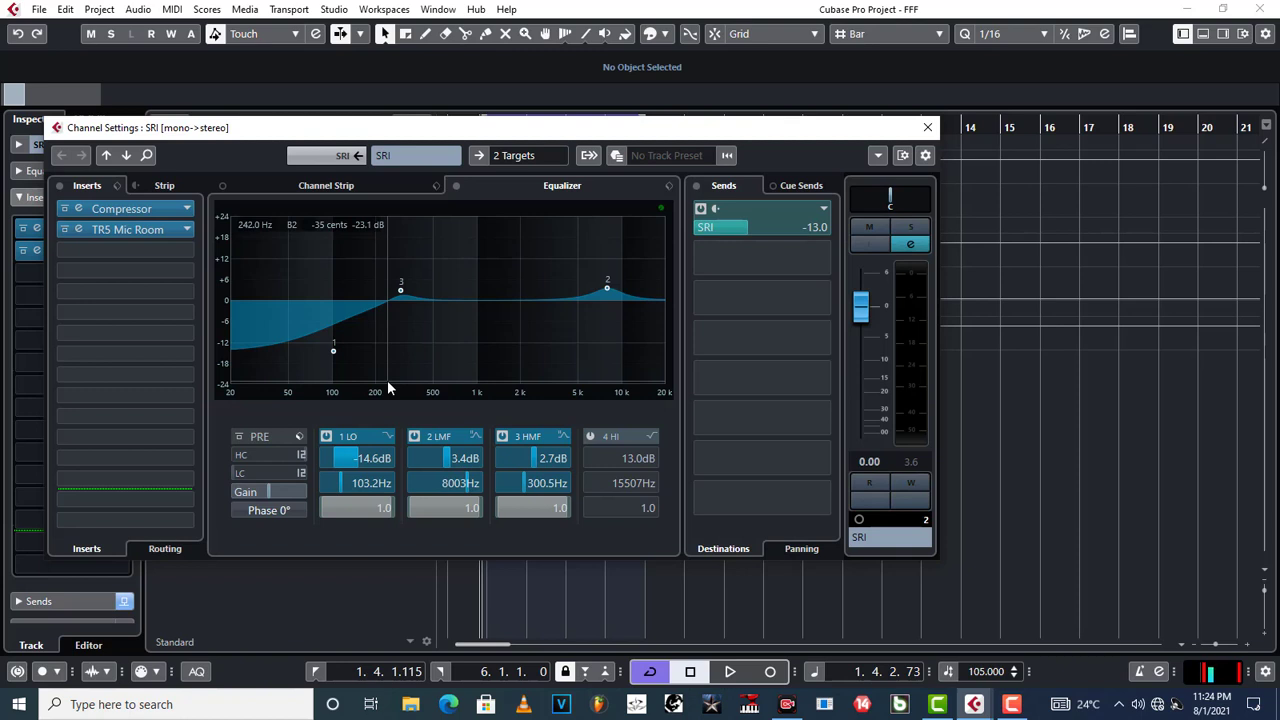
click(87, 233)
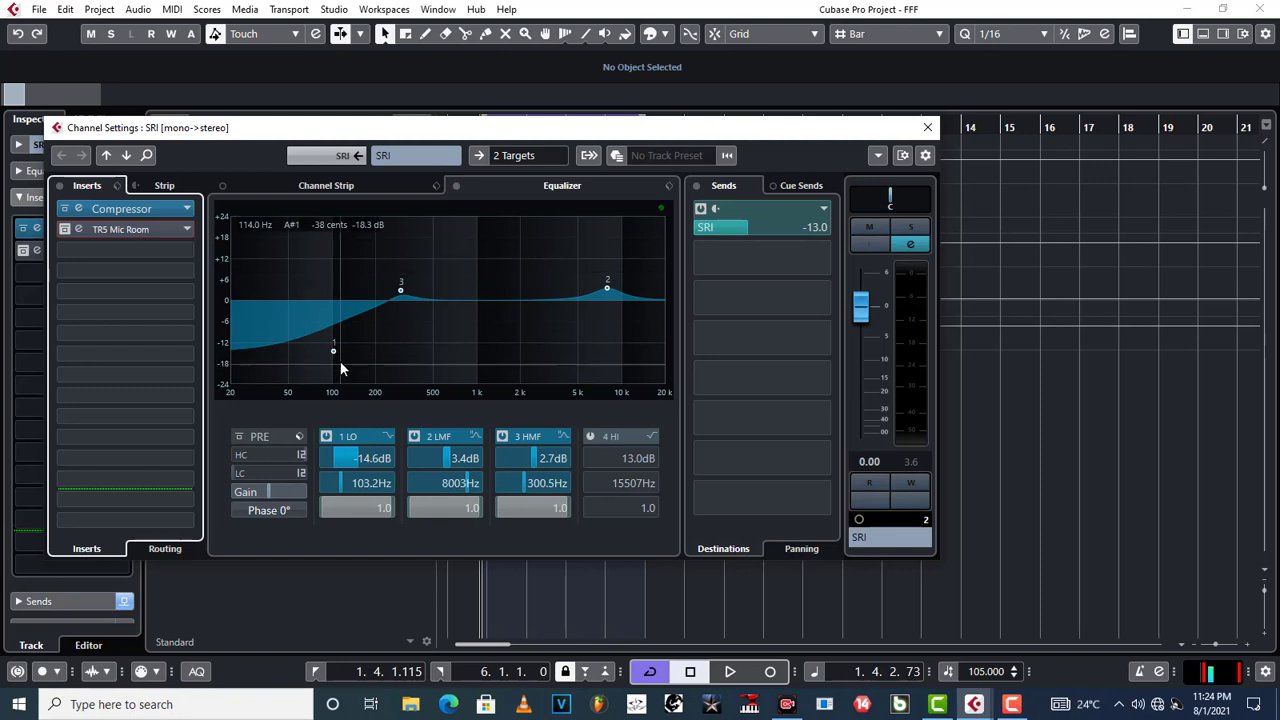
- Move EQ band 1 to -15.5 dB at 100.6 Hz, band 3 to 296.7 Hz and band 2 to 8638 Hz
mouse_move(333, 349)
mouse_down()
mouse_move(291, 280)
mouse_move(299, 367)
mouse_move(332, 358)
mouse_up()
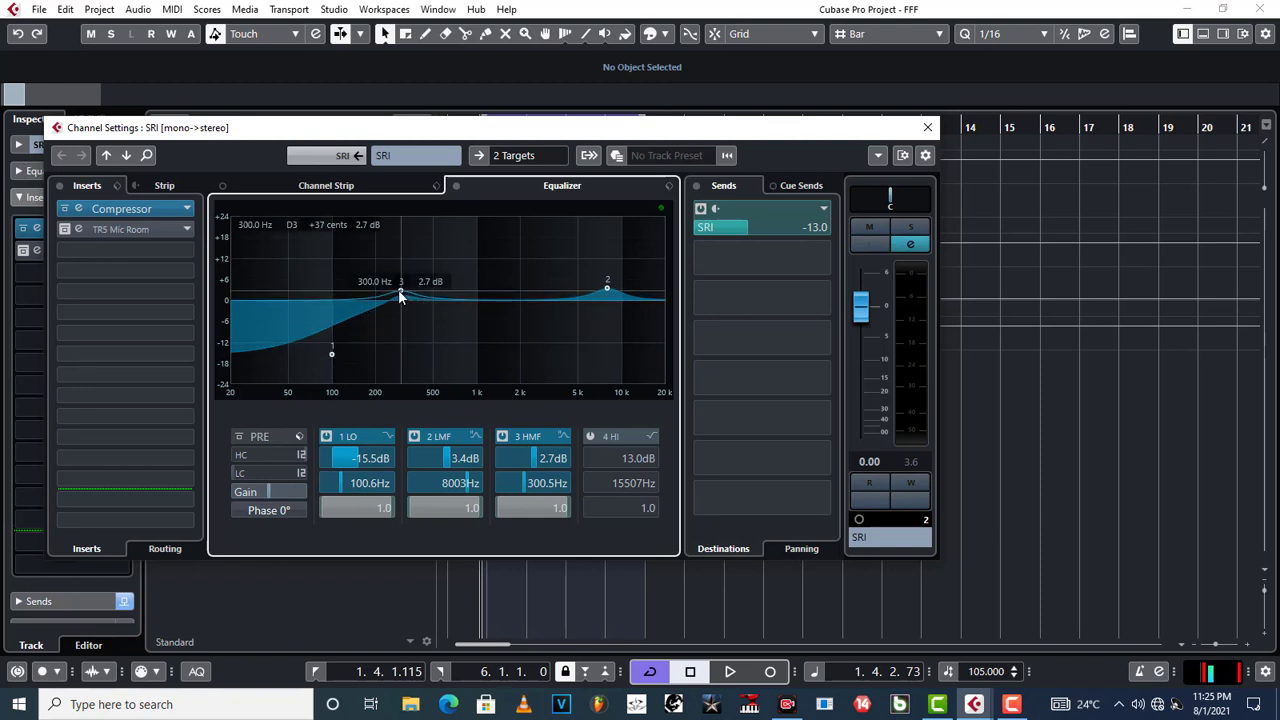
drag(401, 297, 404, 298)
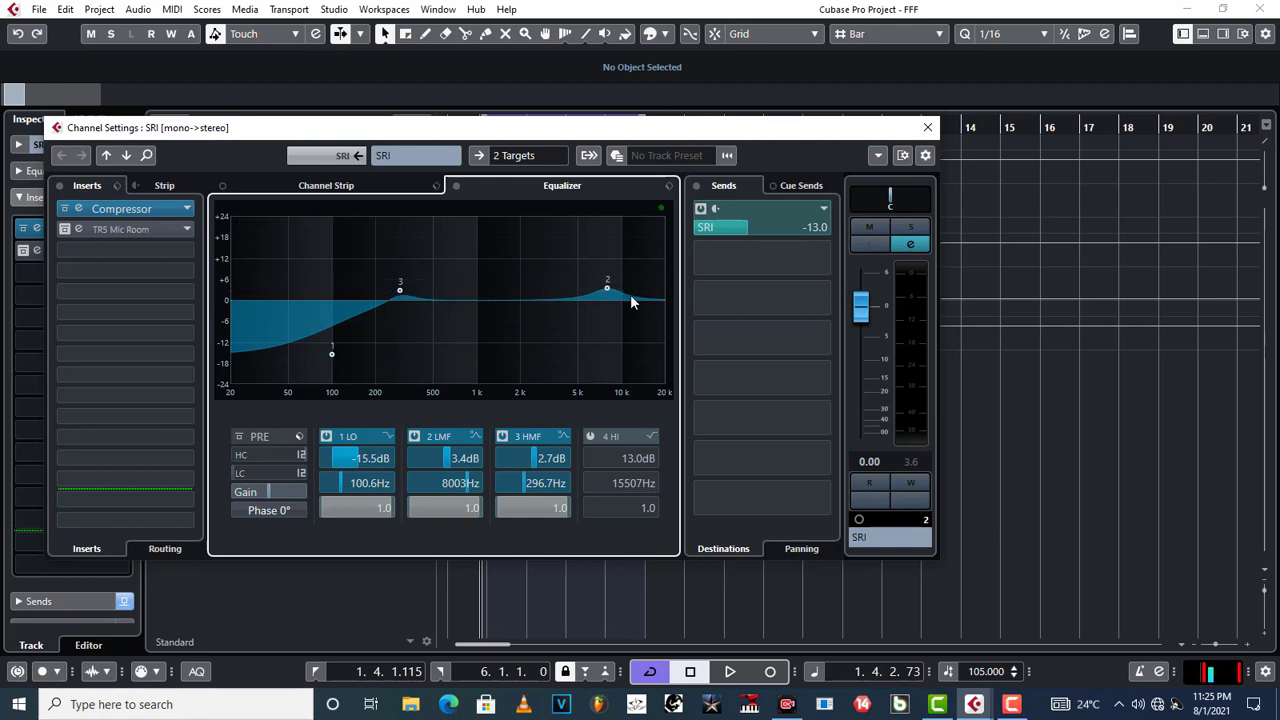
drag(607, 292, 614, 294)
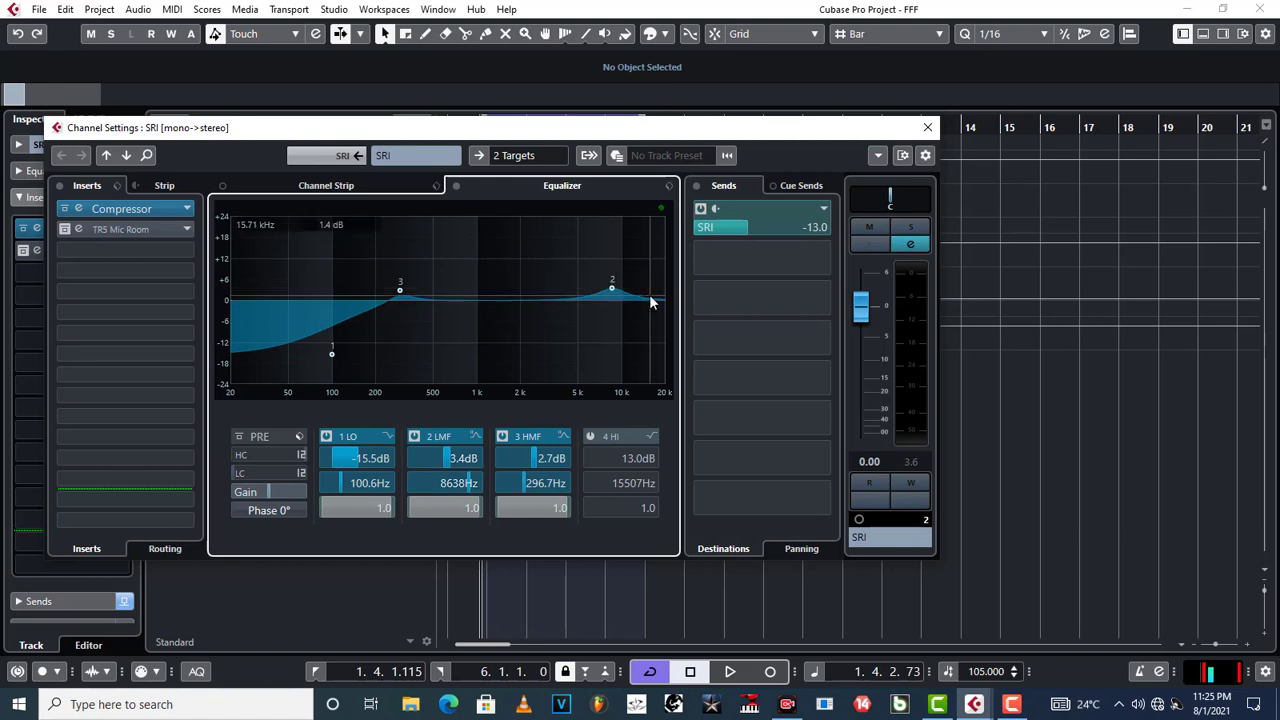
- Enable EQ band 4 with a -3.2 dB cut at 17388 Hz and set band 2 to 2.7 dB at 9205 Hz
mouse_move(659, 296)
mouse_down()
mouse_move(654, 245)
mouse_move(659, 304)
mouse_up()
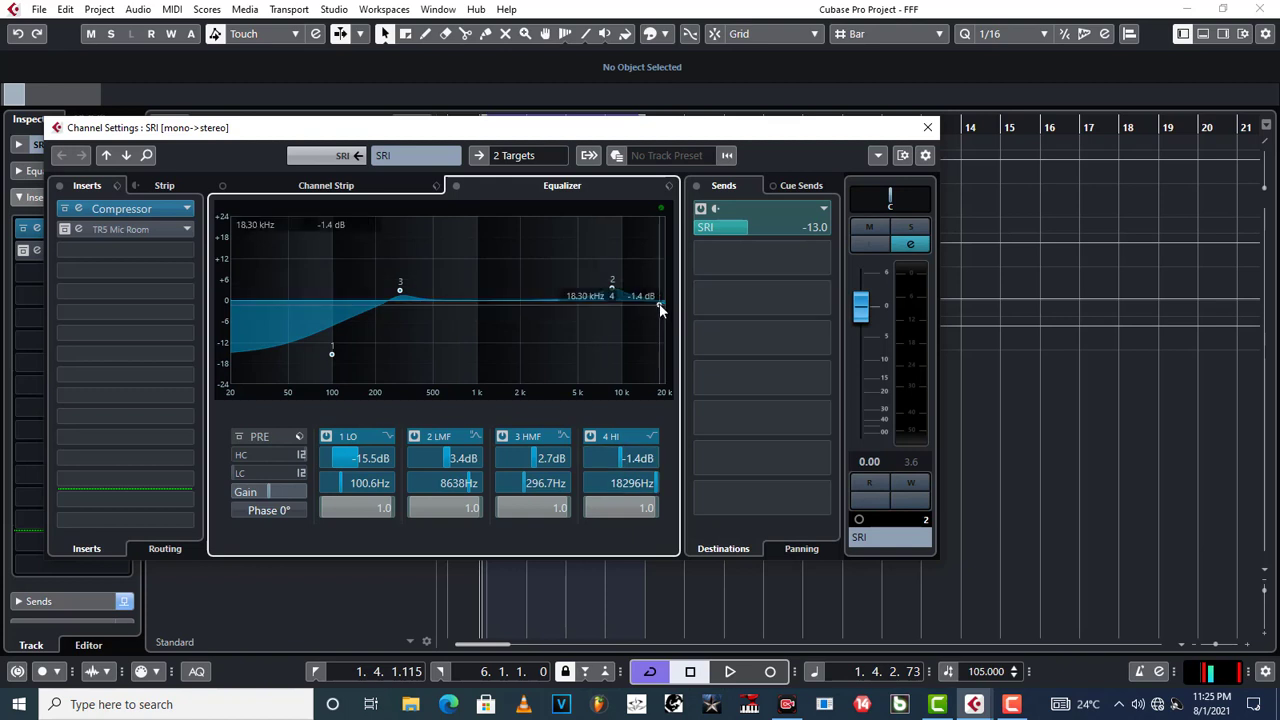
drag(659, 309, 655, 313)
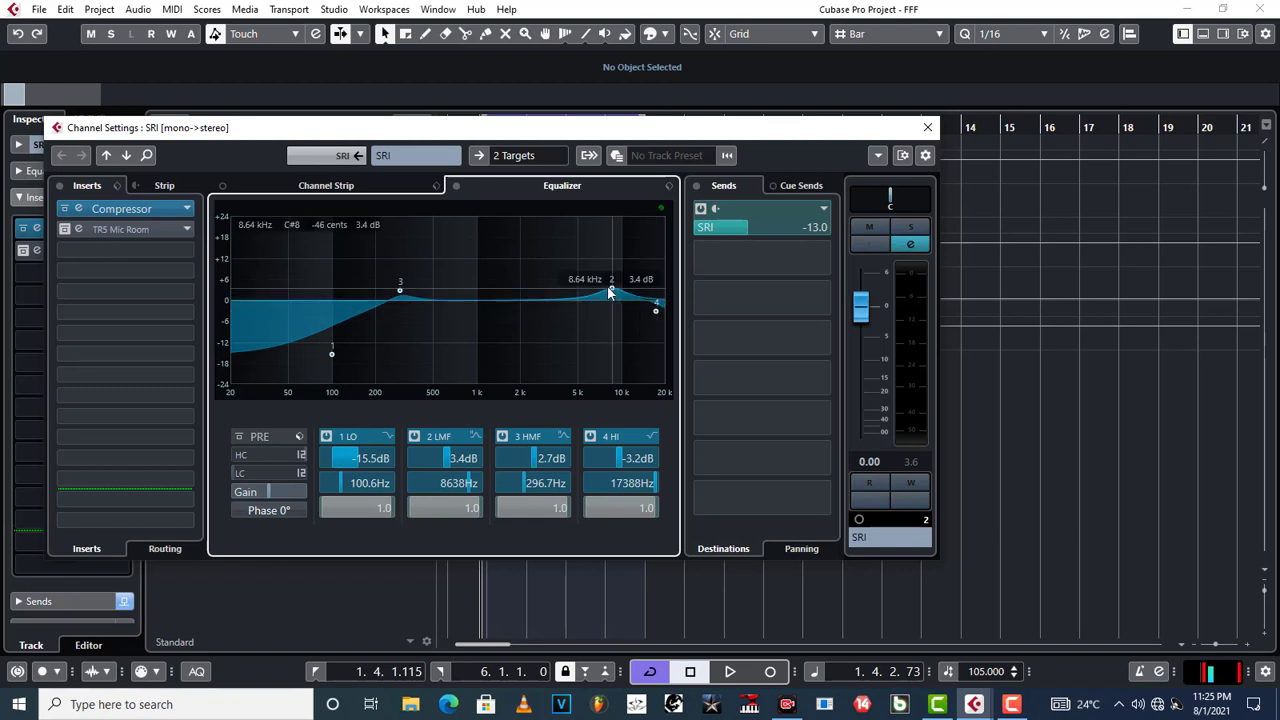
drag(614, 292, 617, 293)
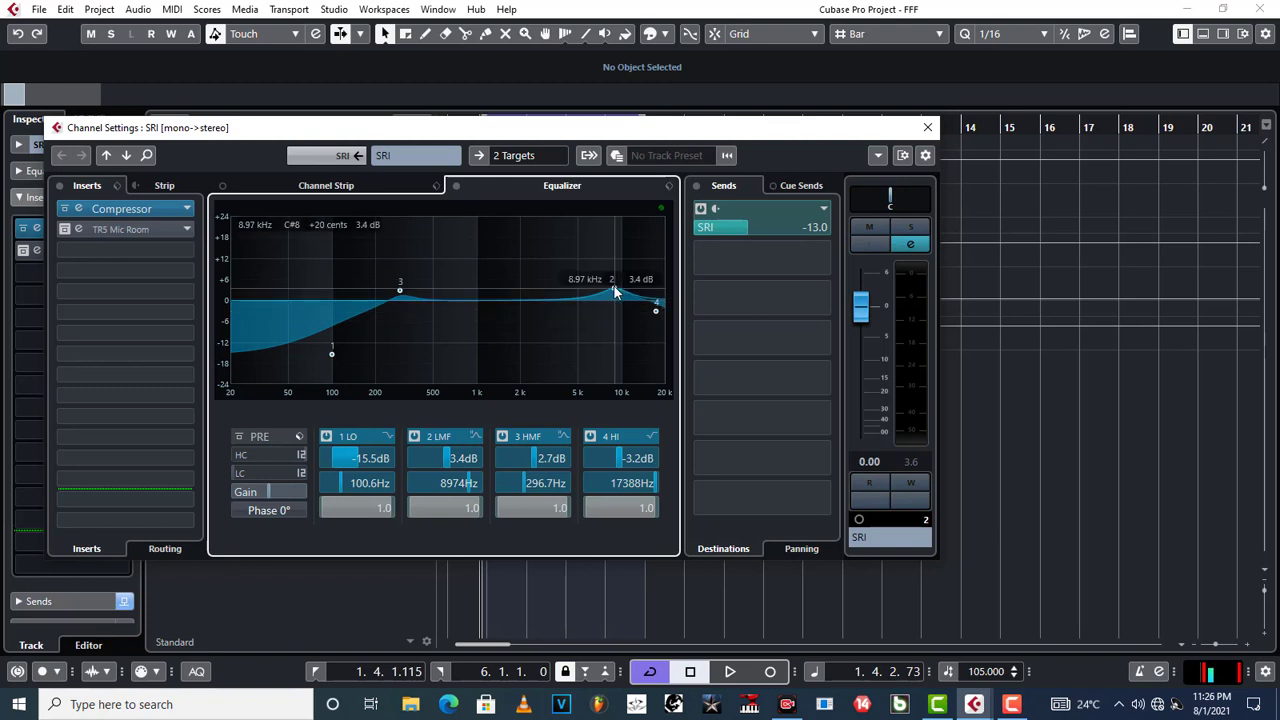
drag(619, 290, 617, 295)
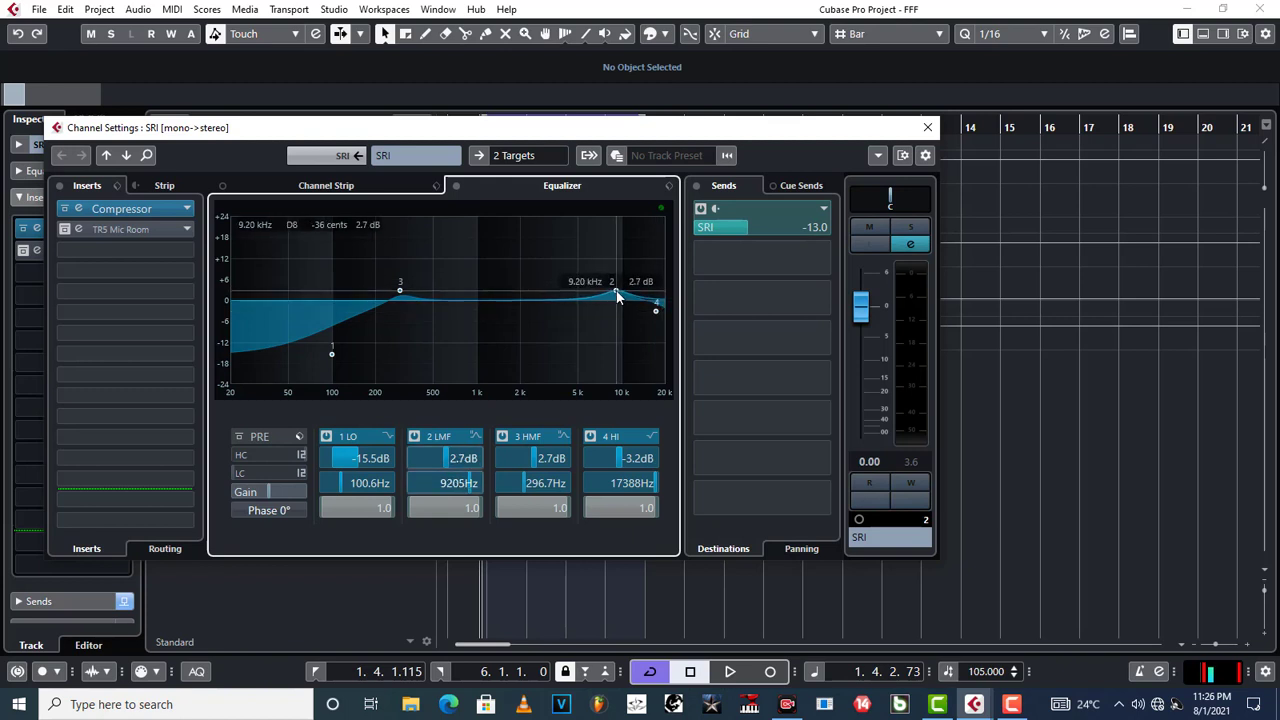
- Turn off all four EQ bands on the group channel and play the vocal with the flat equalizer
double_click(617, 295)
double_click(655, 310)
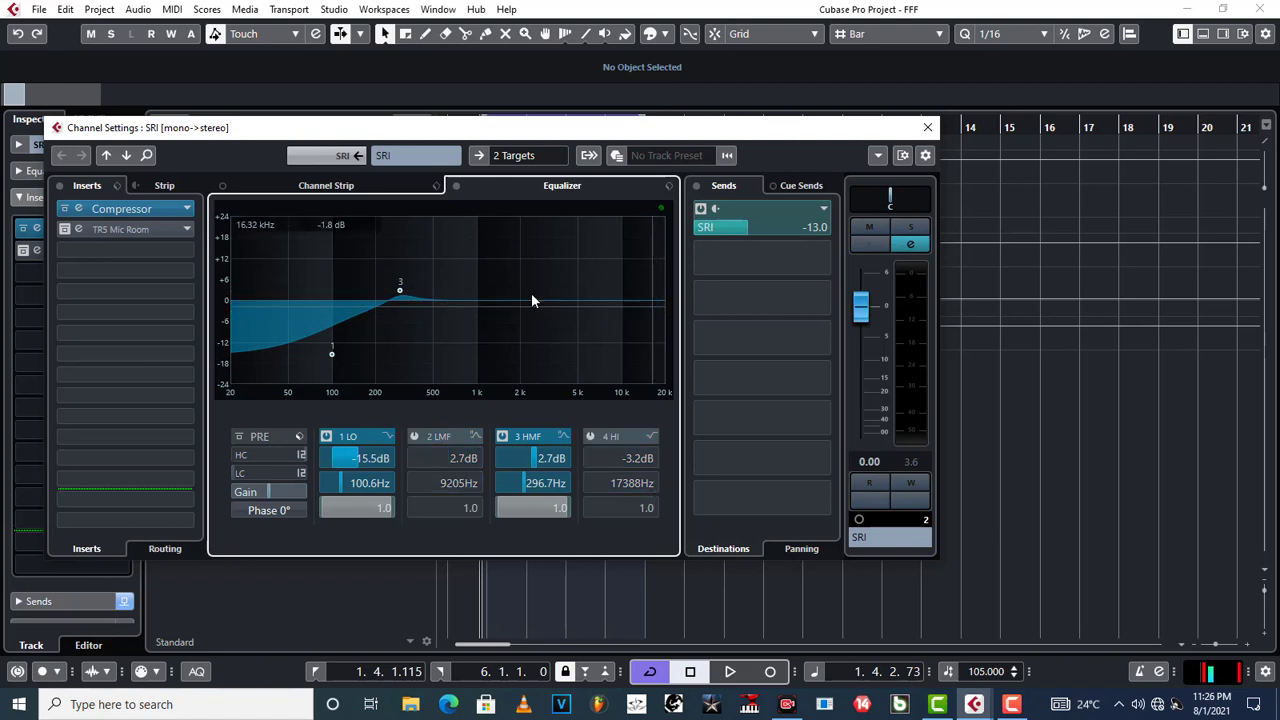
double_click(401, 293)
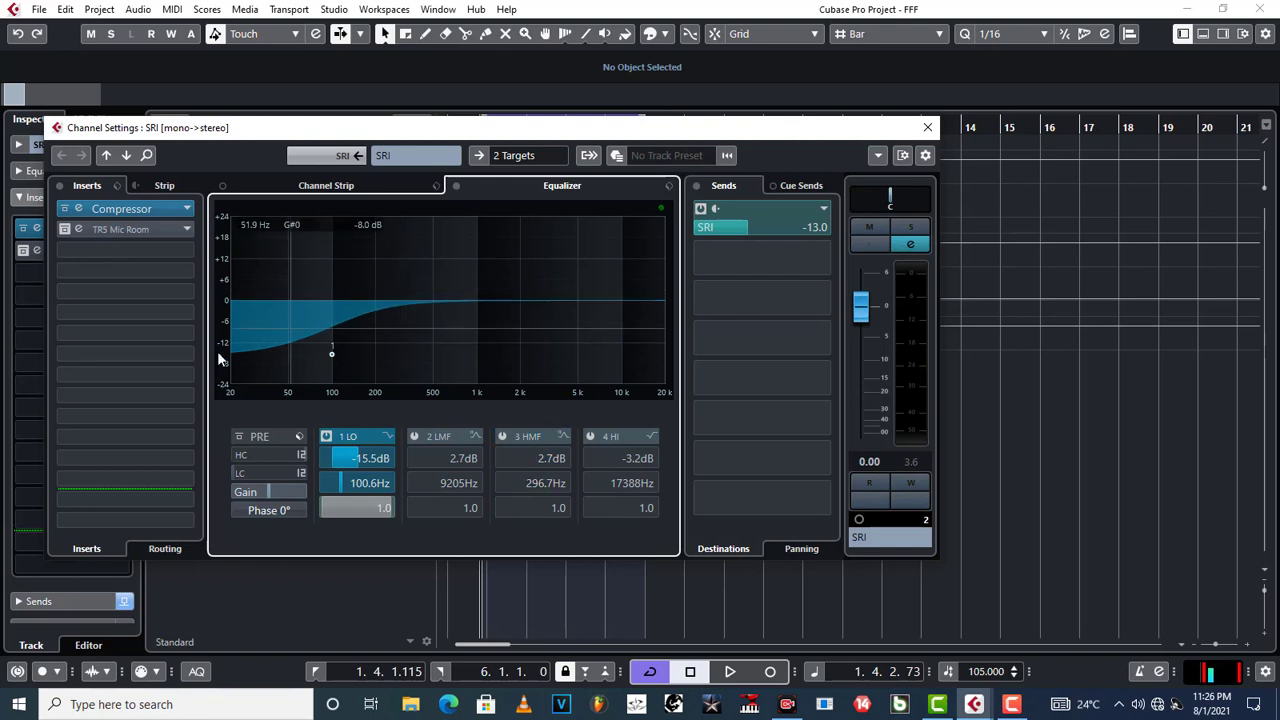
double_click(331, 353)
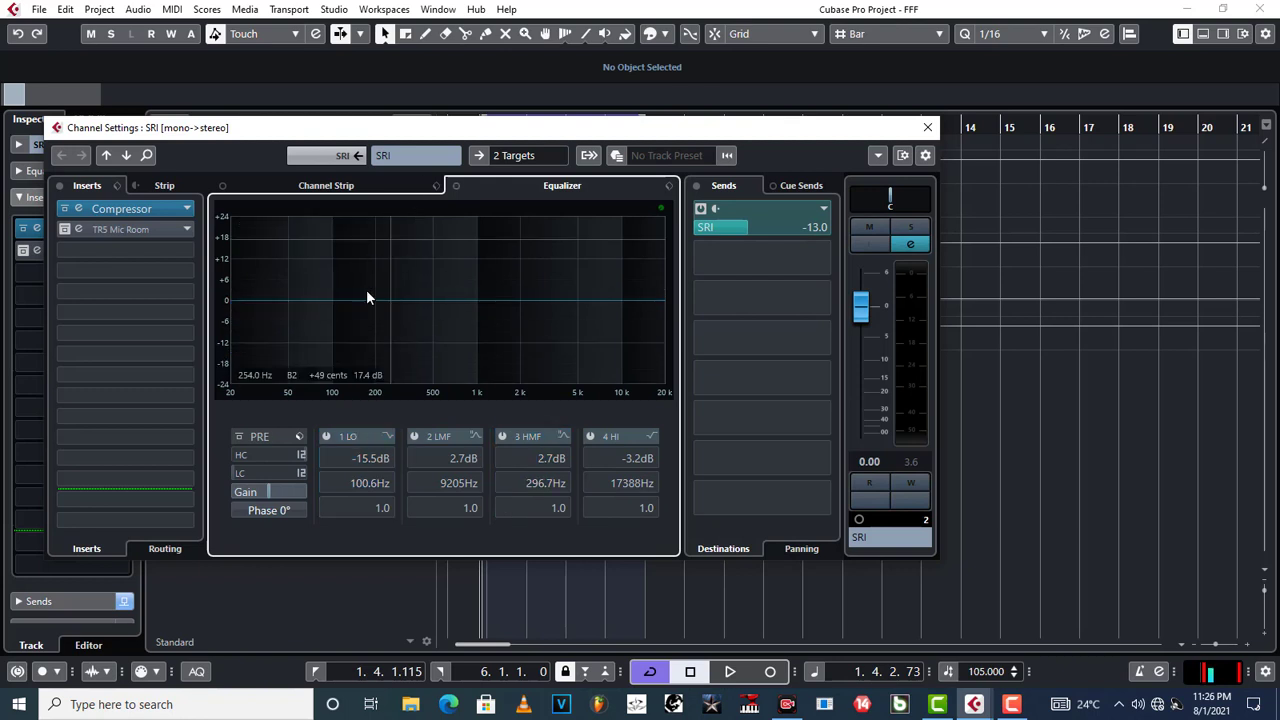
key(space)
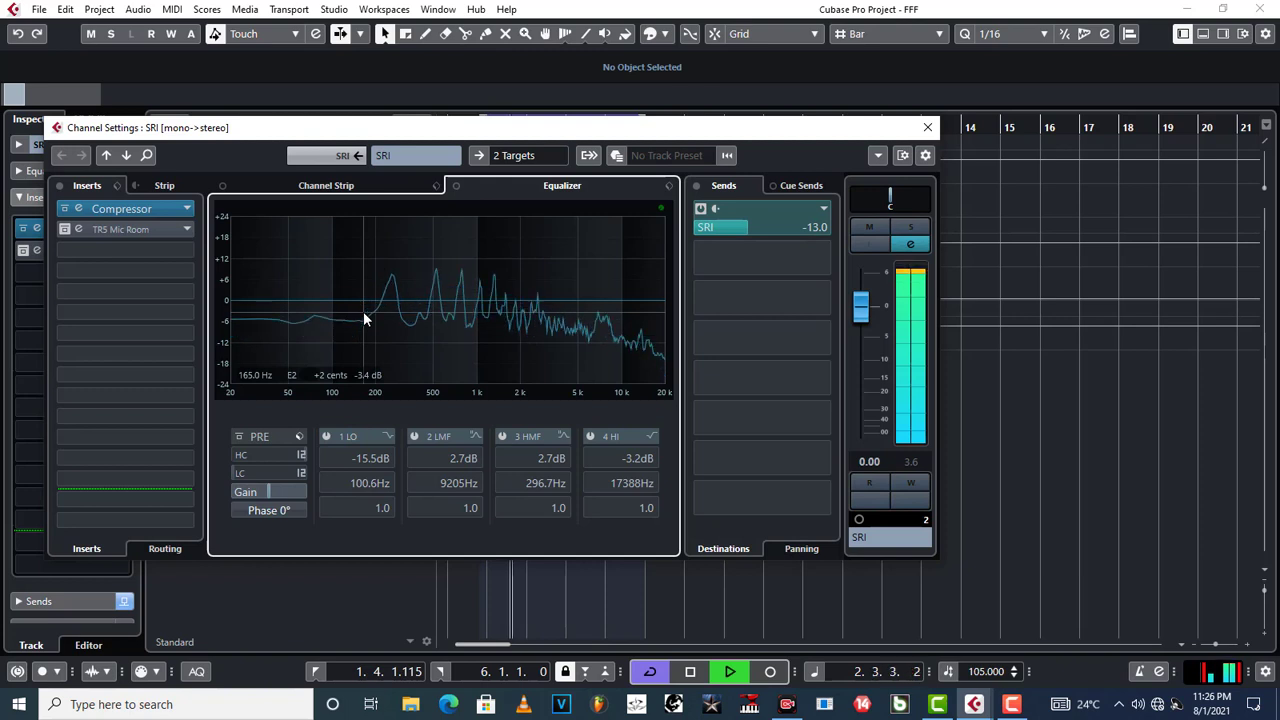
key(space)
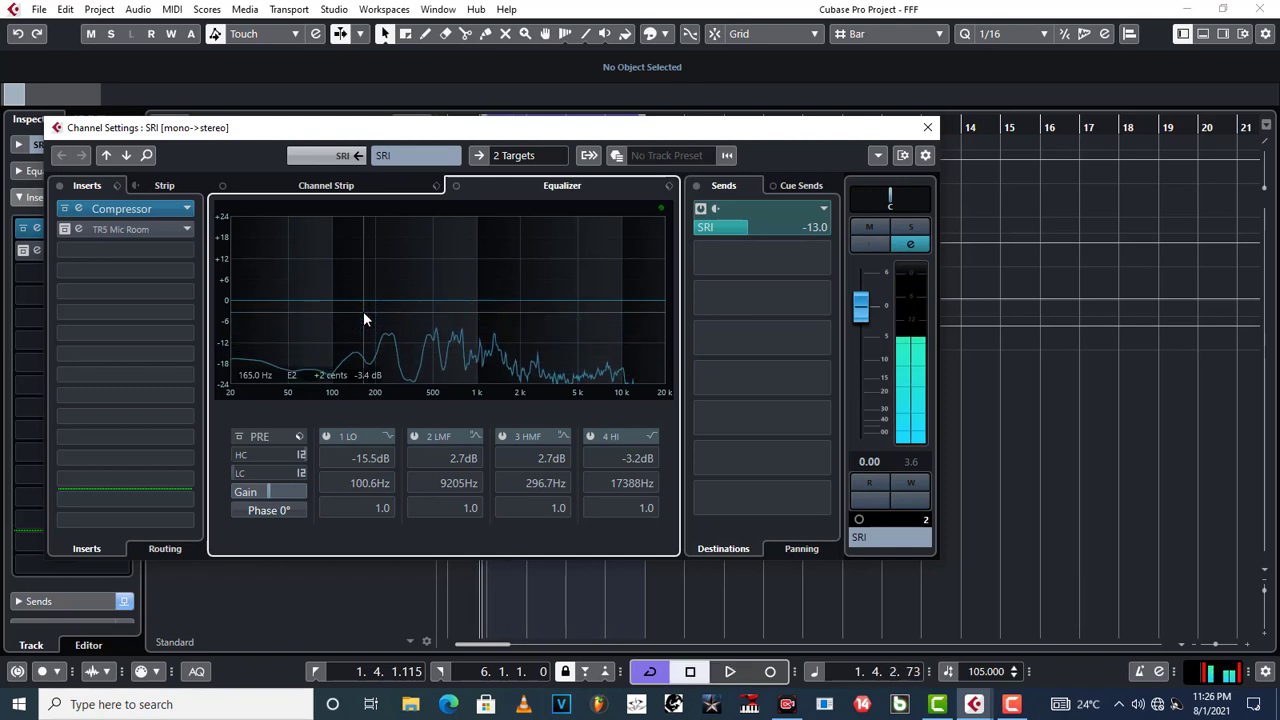
- Enable EQ band 1 as a -12.3 dB low cut at 103.2 Hz and play the vocal to check it
drag(248, 297, 334, 345)
key(space)
key(space)
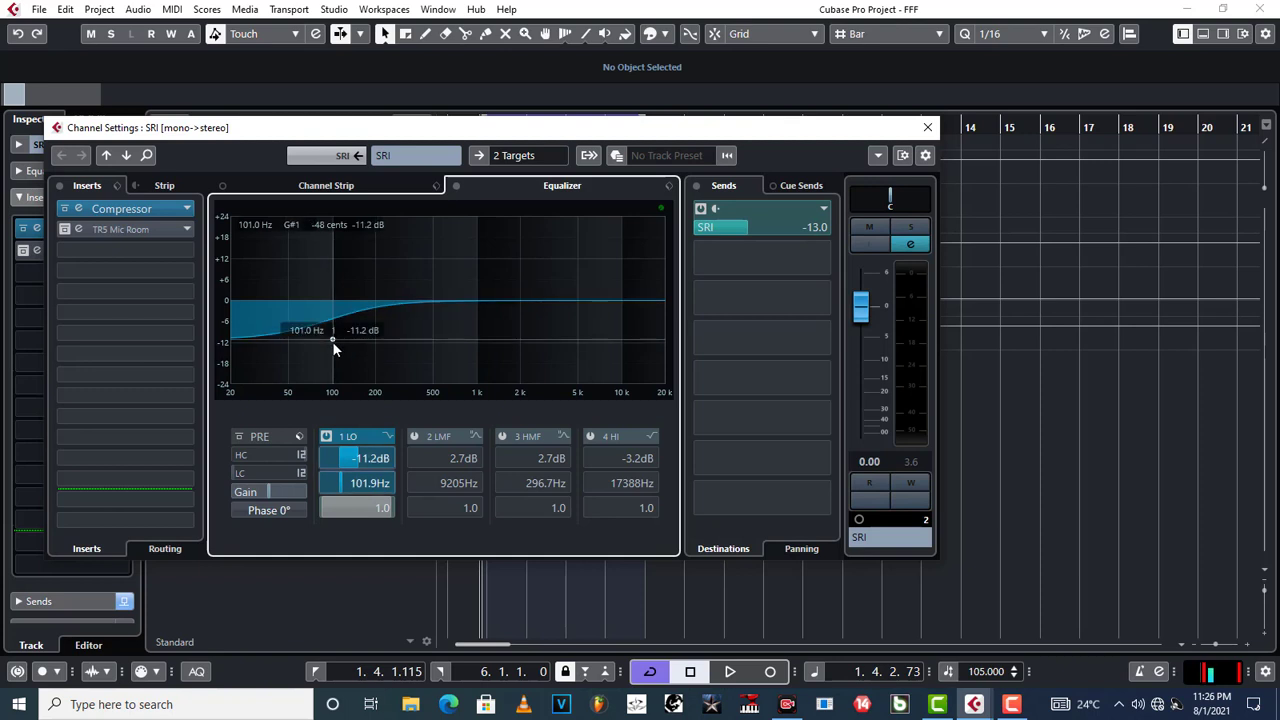
drag(335, 348, 336, 351)
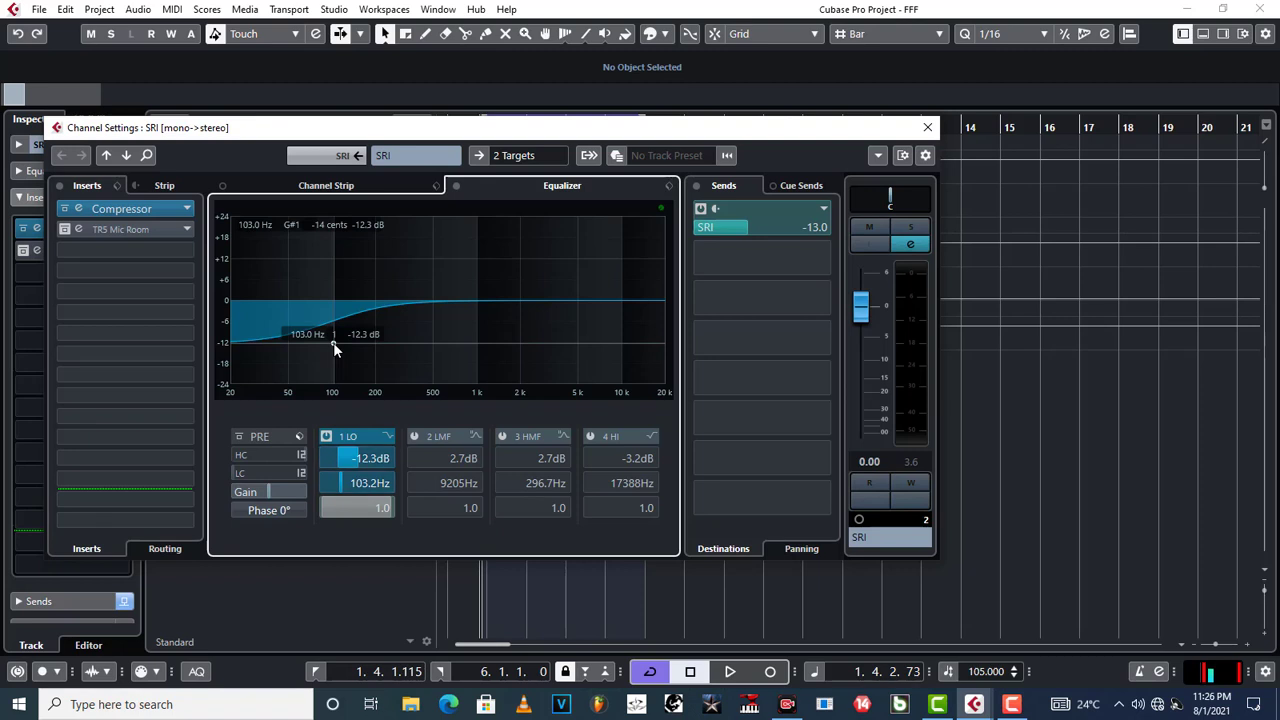
key(space)
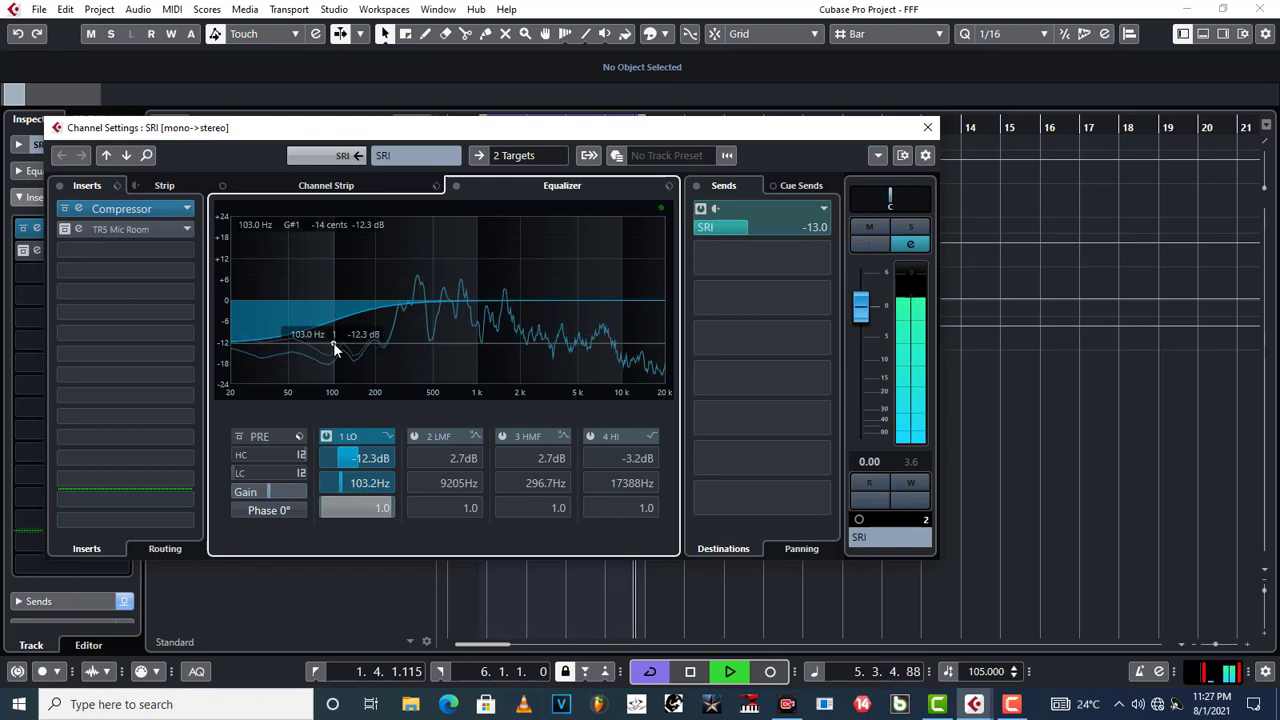
key(space)
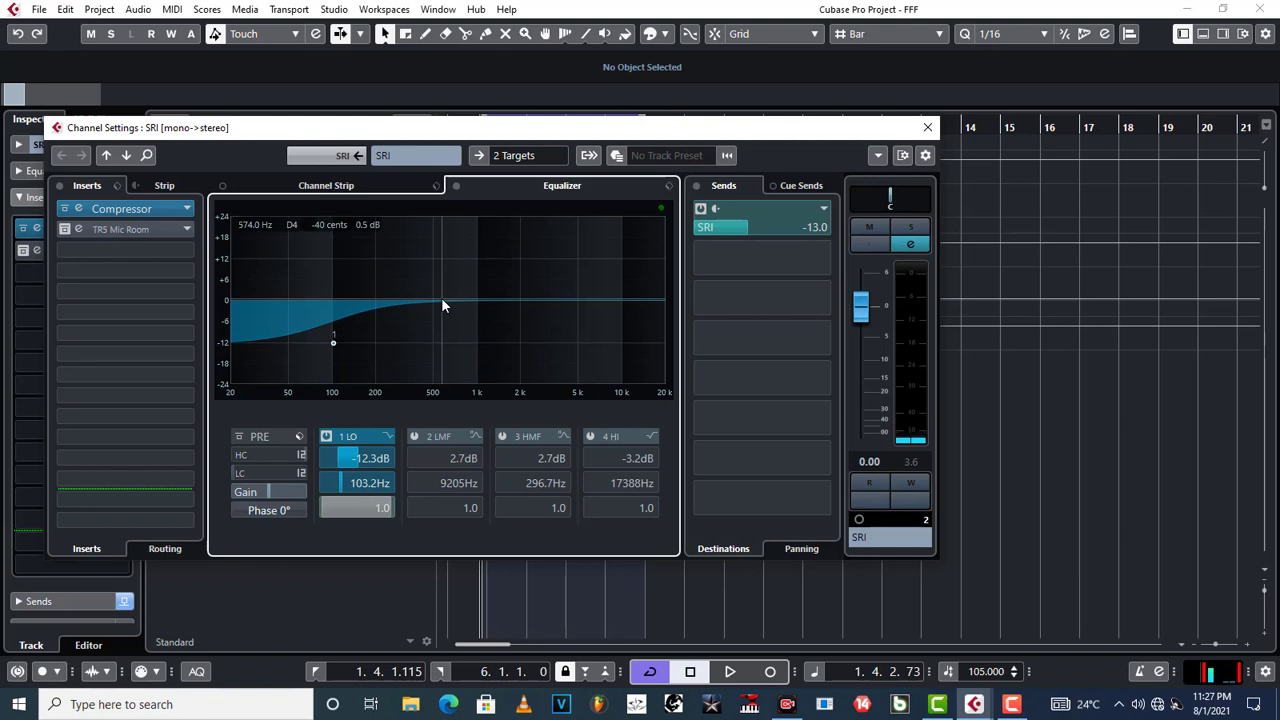
- Enable EQ band 3 with a 2.1 dB boost at 308.2 Hz and play the vocal to check it
click(412, 297)
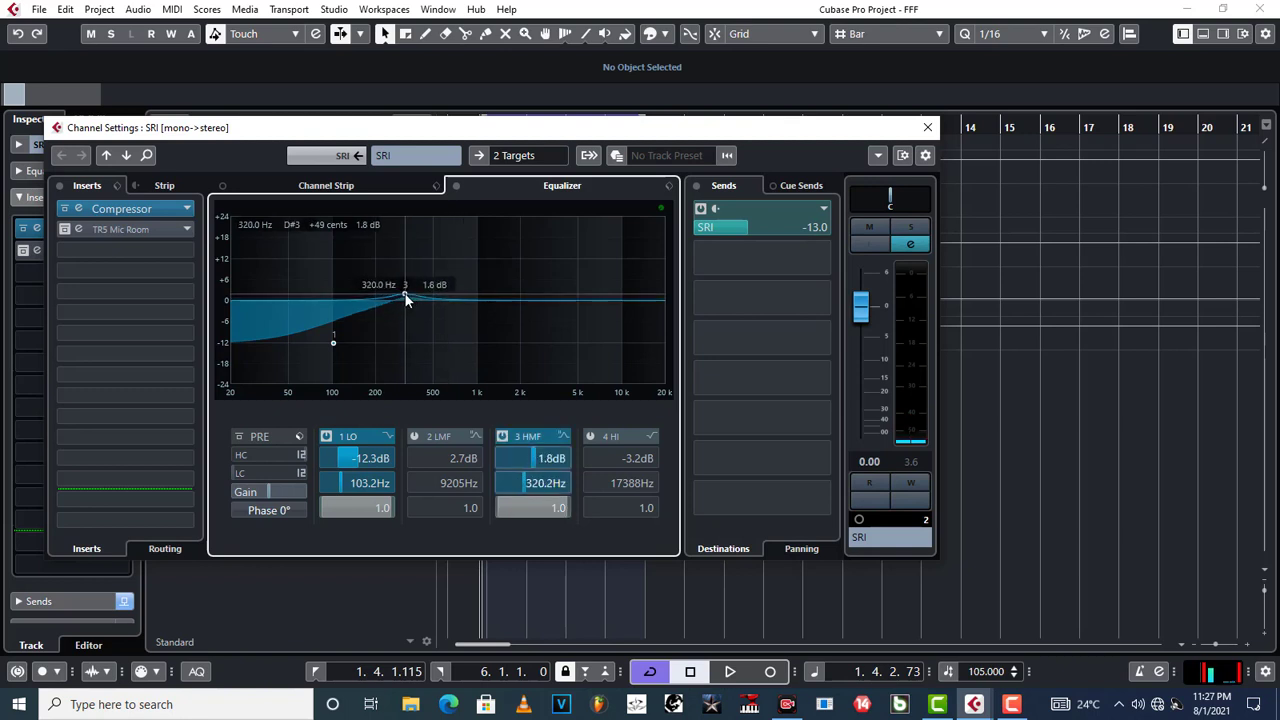
mouse_move(409, 298)
mouse_down()
mouse_move(411, 284)
mouse_move(404, 300)
mouse_up()
key(space)
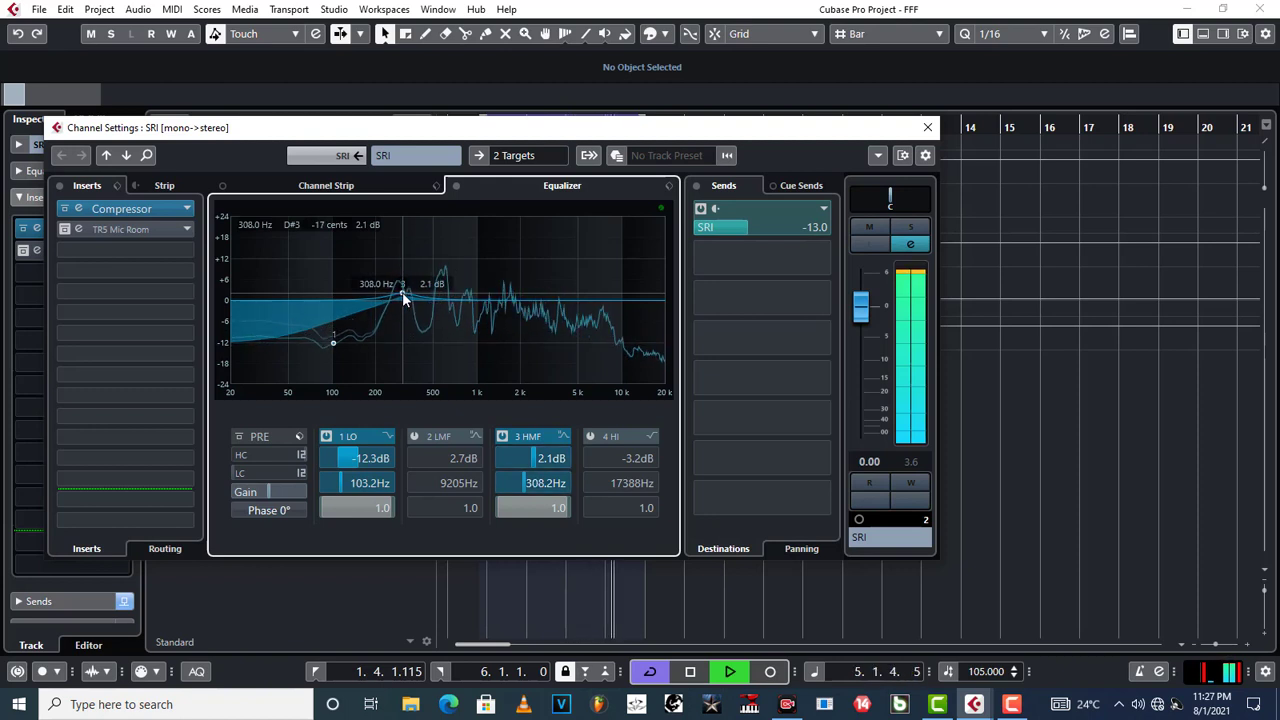
key(space)
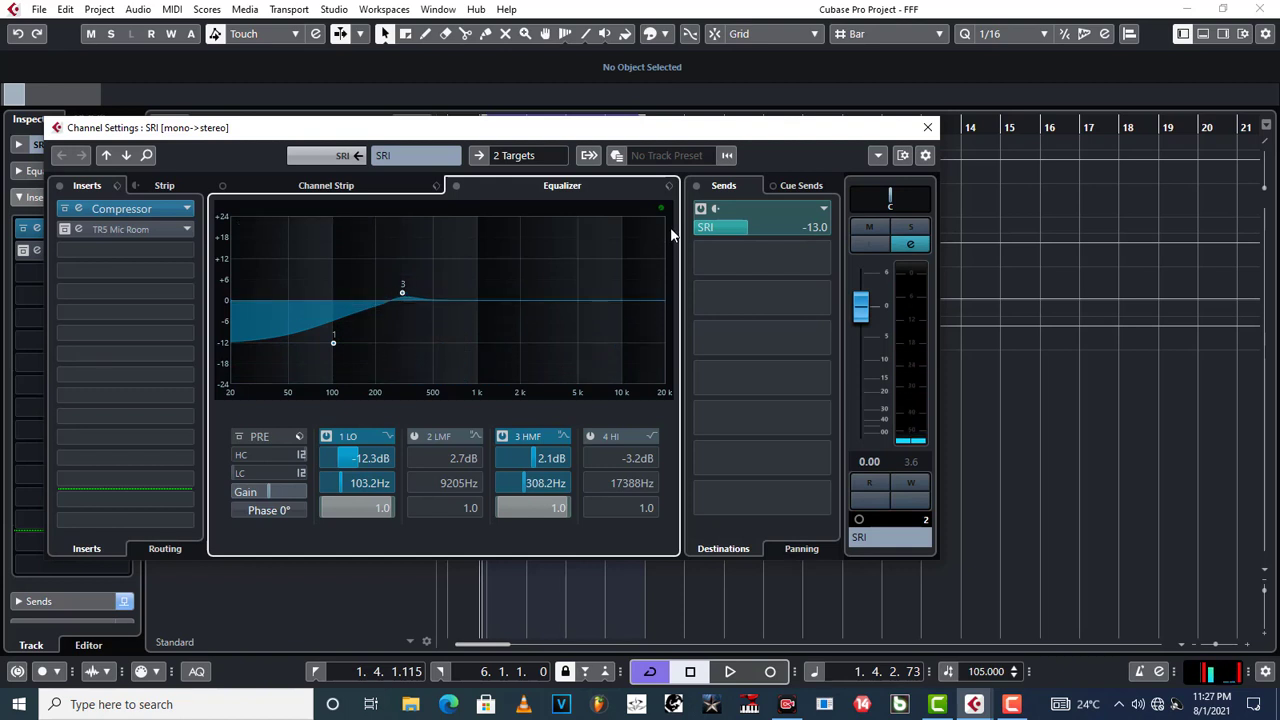
- Enable EQ band 2 with a 4.6 dB boost at 8528 Hz and start playing the vocal
drag(557, 298, 613, 289)
double_click(594, 293)
key(space)
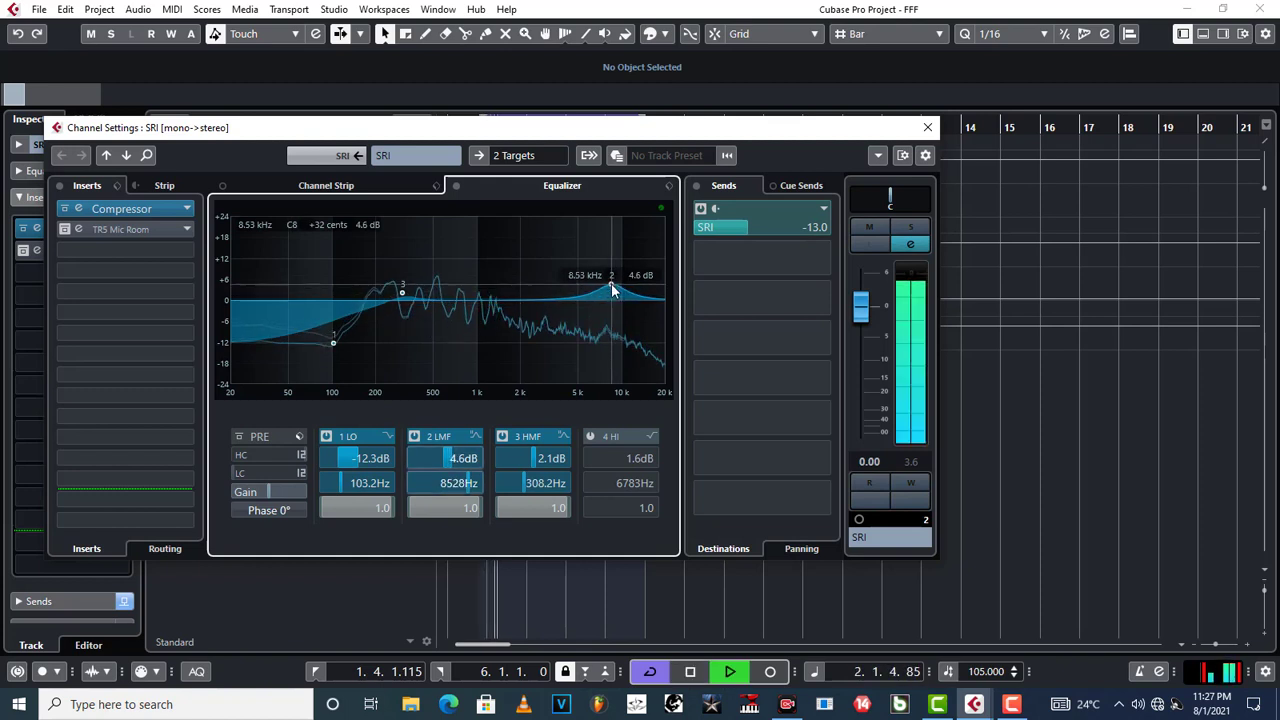
- Audition a -5.9 dB cut at 7802 Hz on EQ band 2, and settle the band at 5.0 dB and 8748 Hz during playback
drag(613, 289, 607, 327)
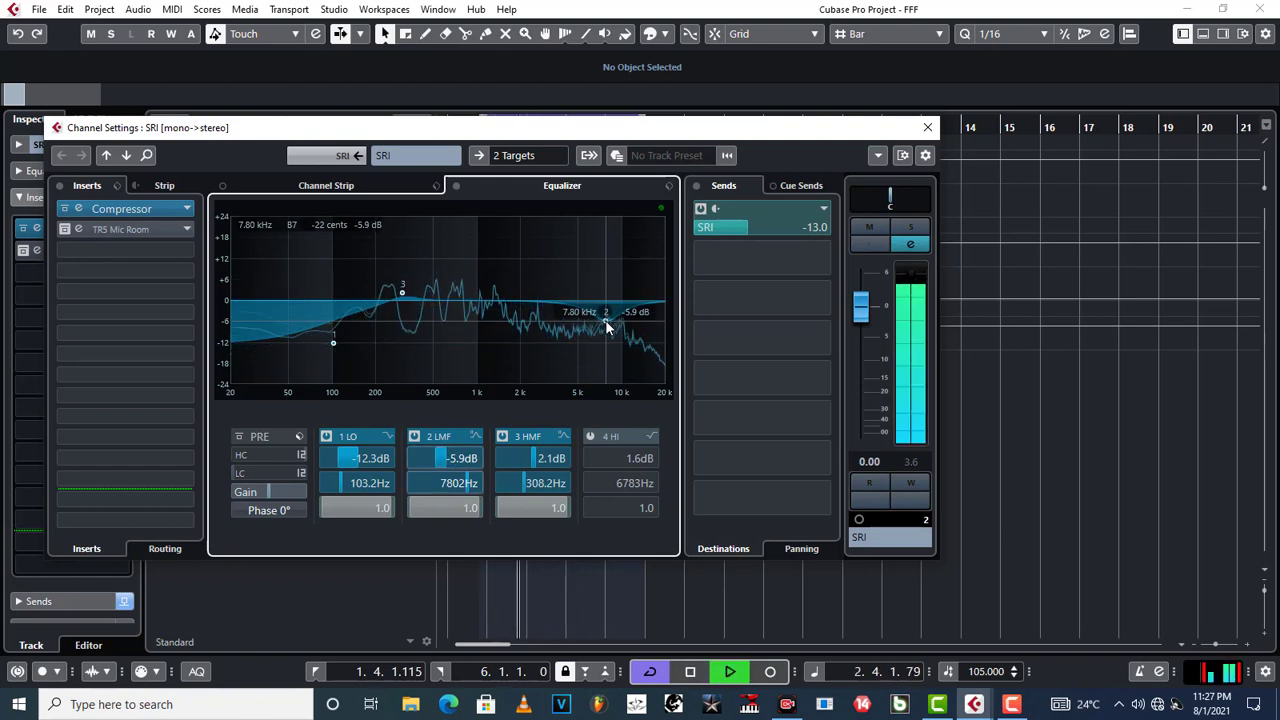
key(space)
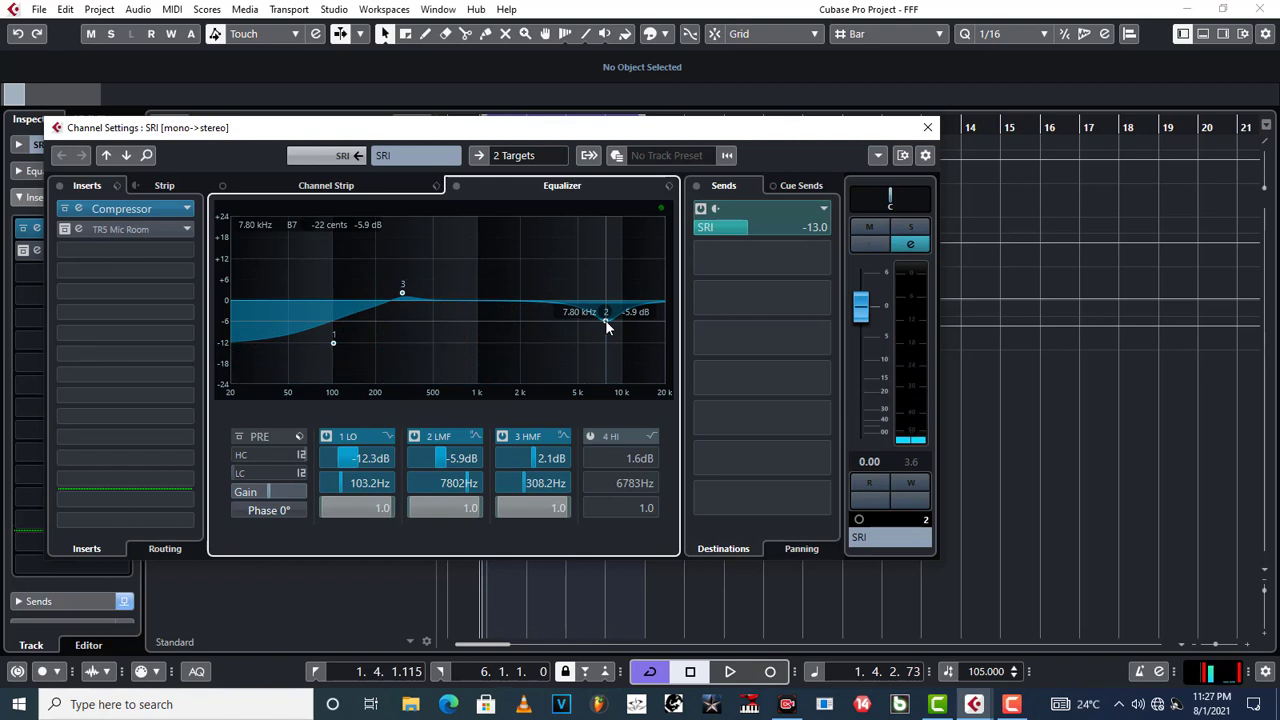
key(space)
drag(607, 327, 615, 289)
key(space)
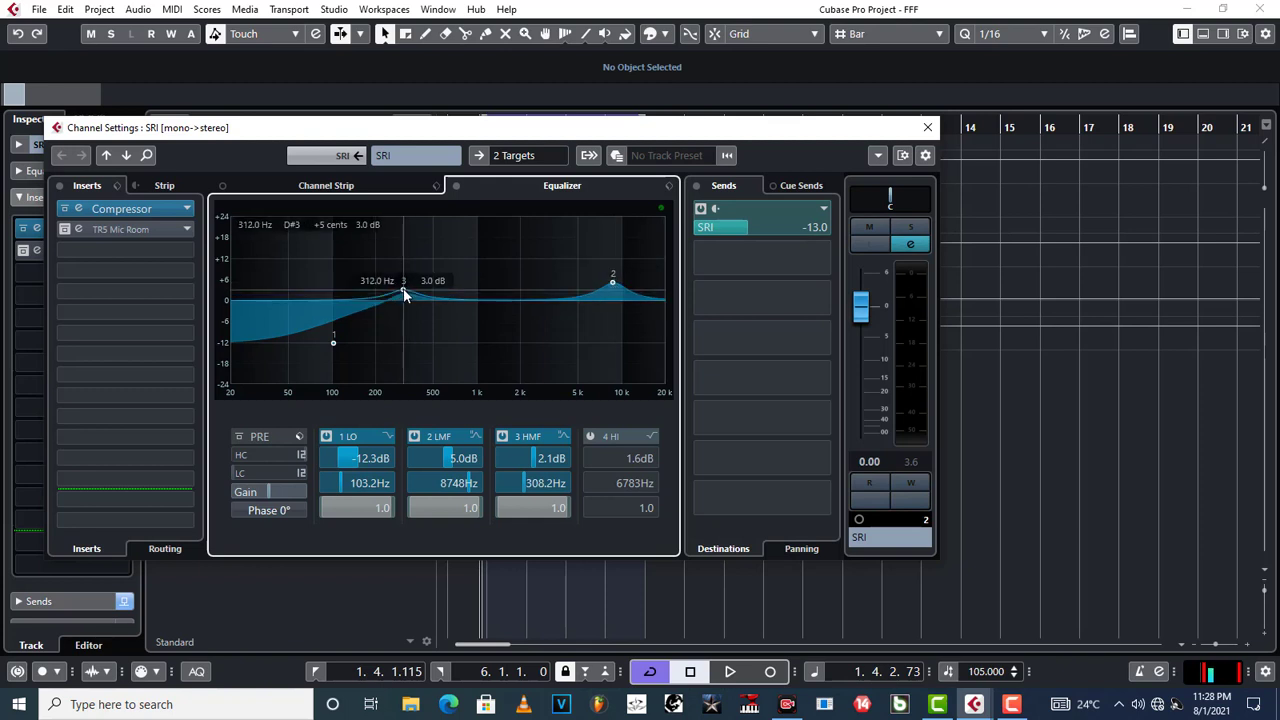
- Set EQ band 3 to 3.2 dB at 312.2 Hz and play the vocal to check it
drag(404, 294, 403, 290)
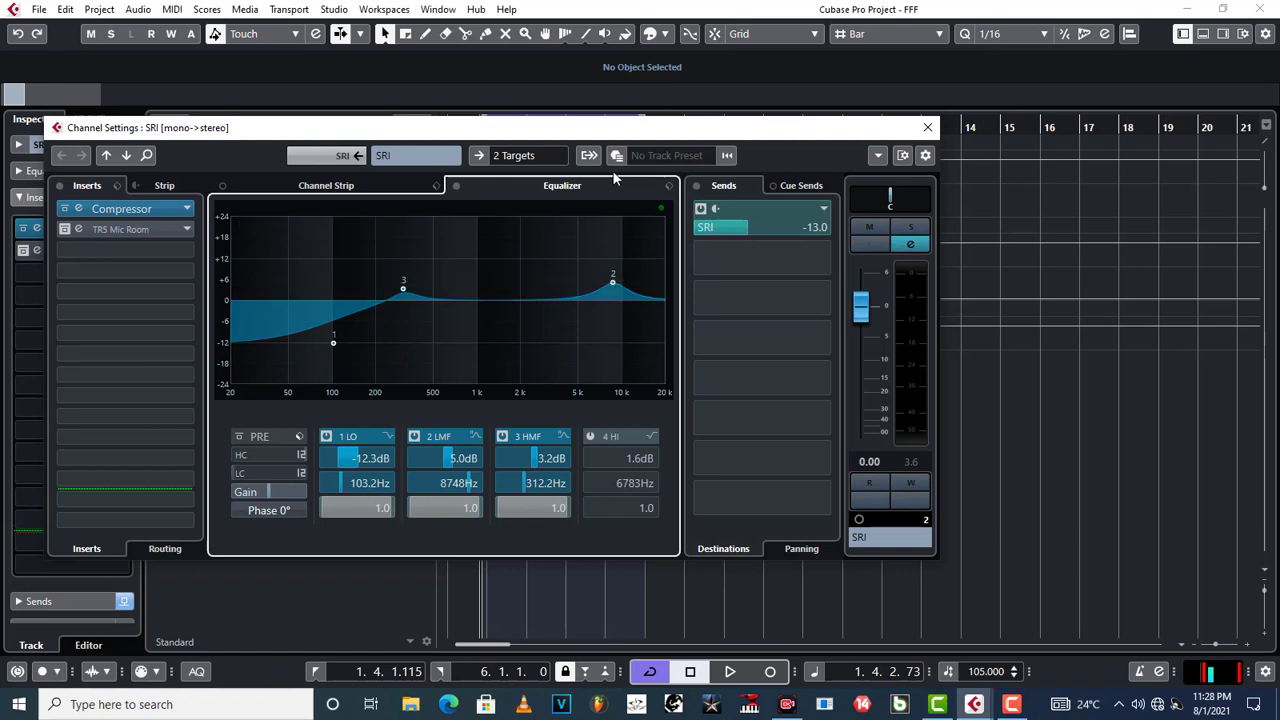
key(space)
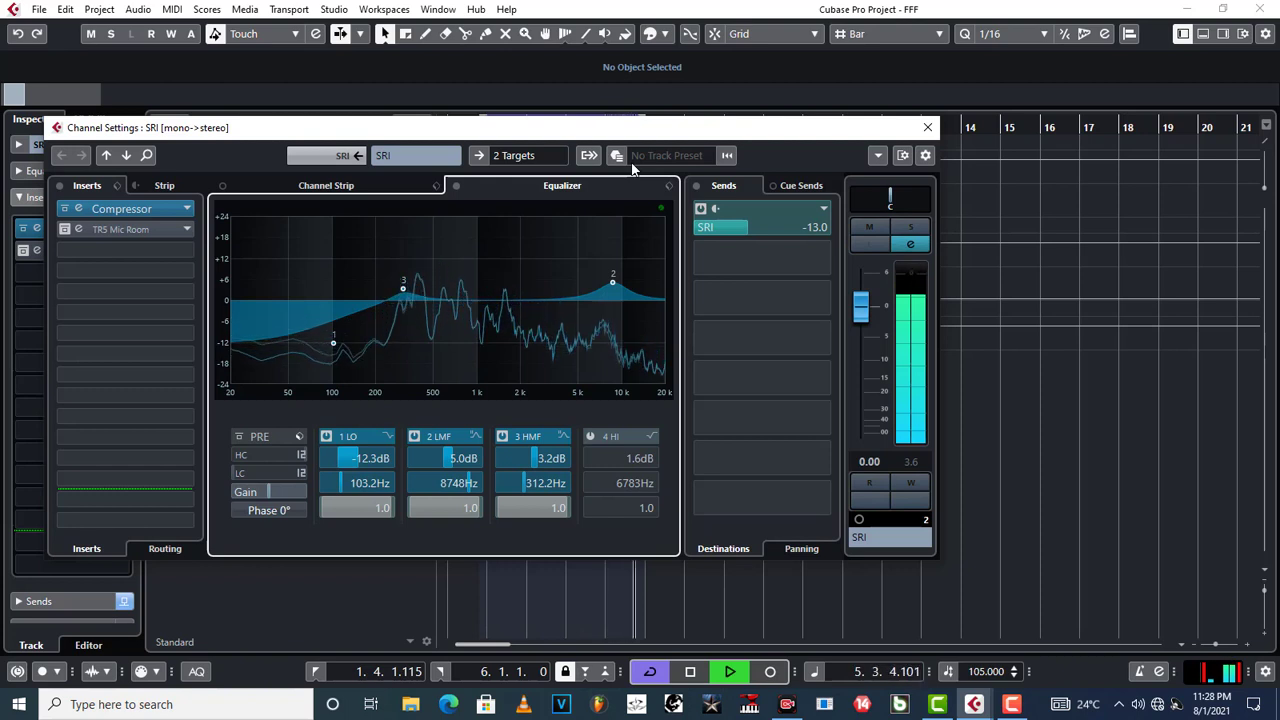
key(space)
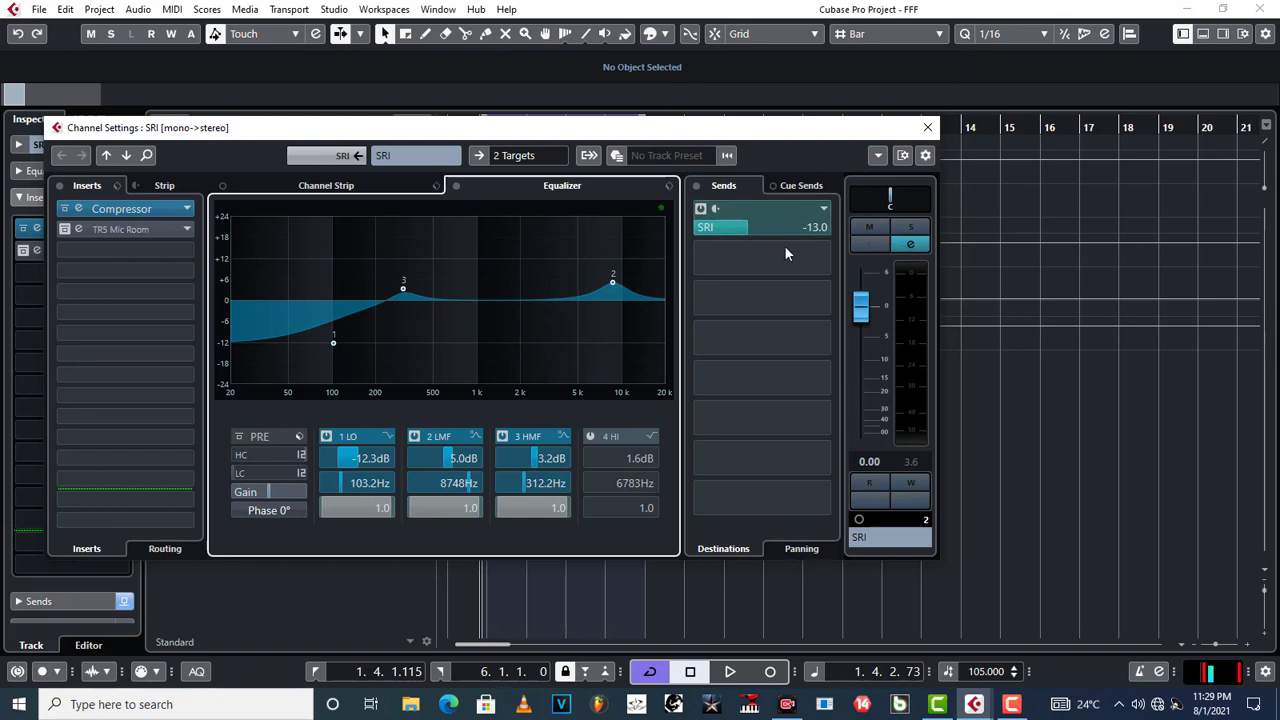
- Raise the group channel's FX send level to 6.02 dB and play the vocal to hear the full reverb amount
click(718, 230)
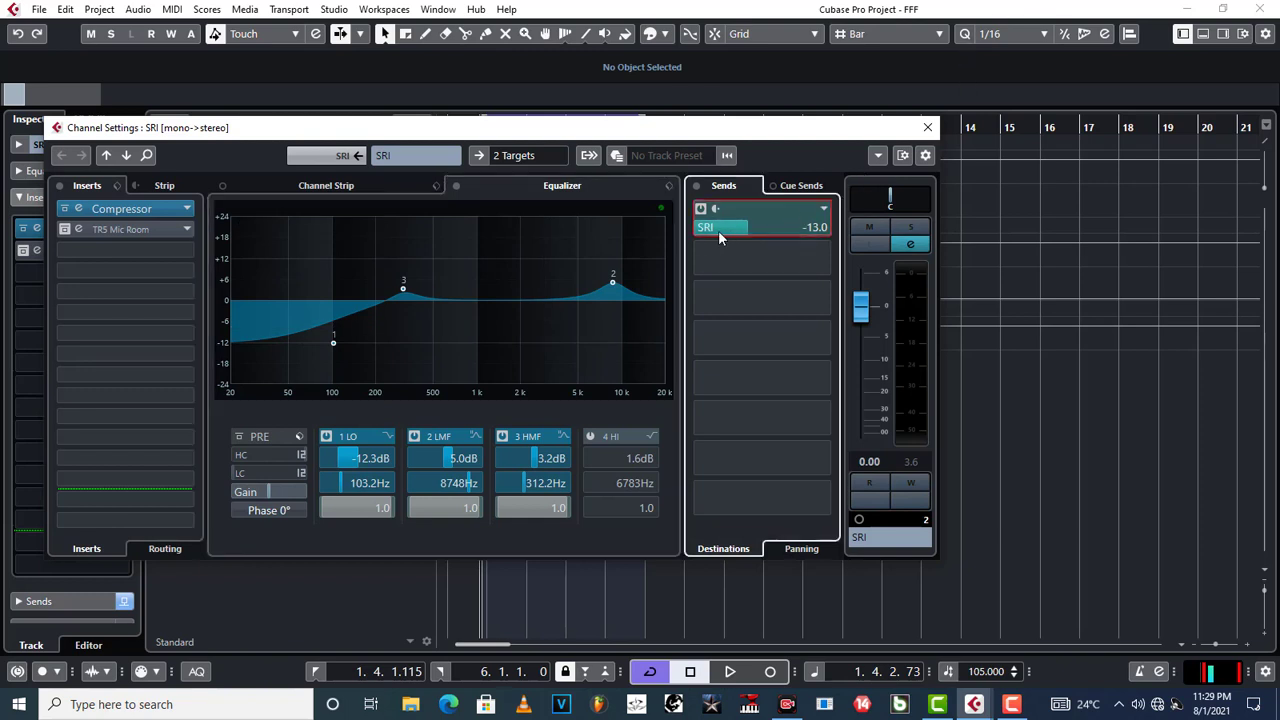
mouse_move(718, 230)
mouse_down()
mouse_move(686, 237)
mouse_move(772, 229)
mouse_move(725, 232)
mouse_up()
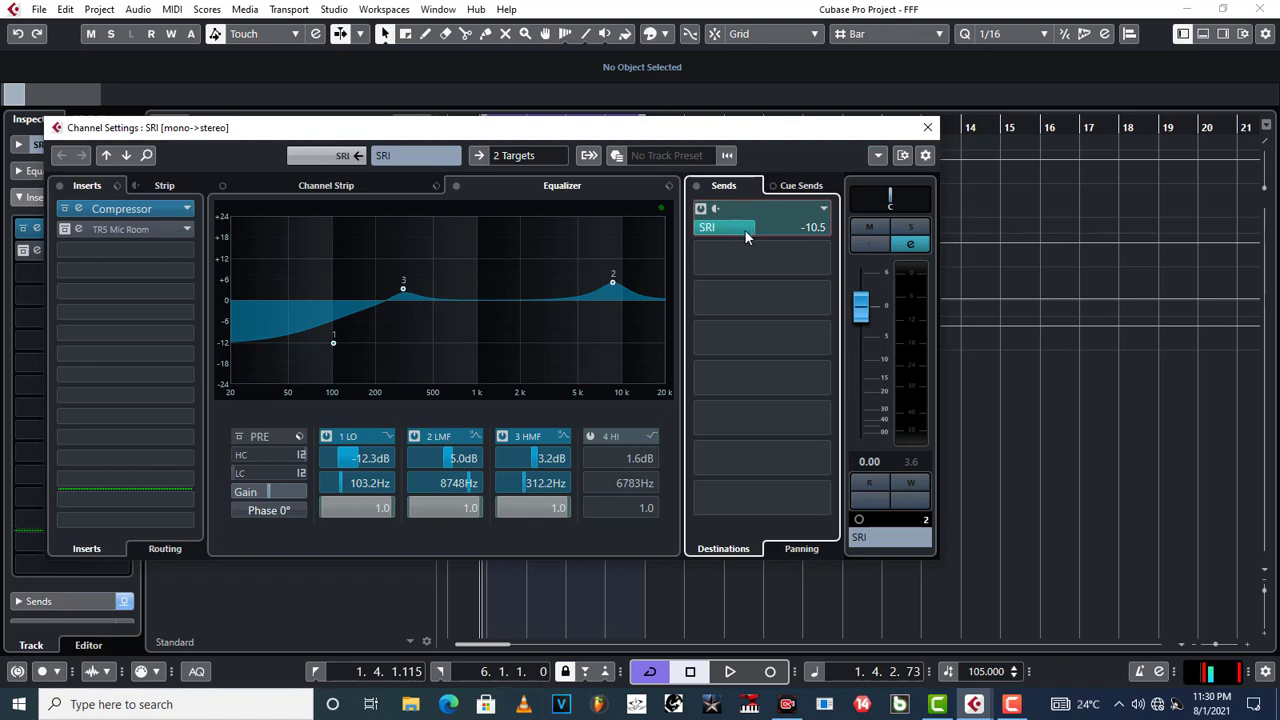
drag(745, 235, 878, 231)
key(space)
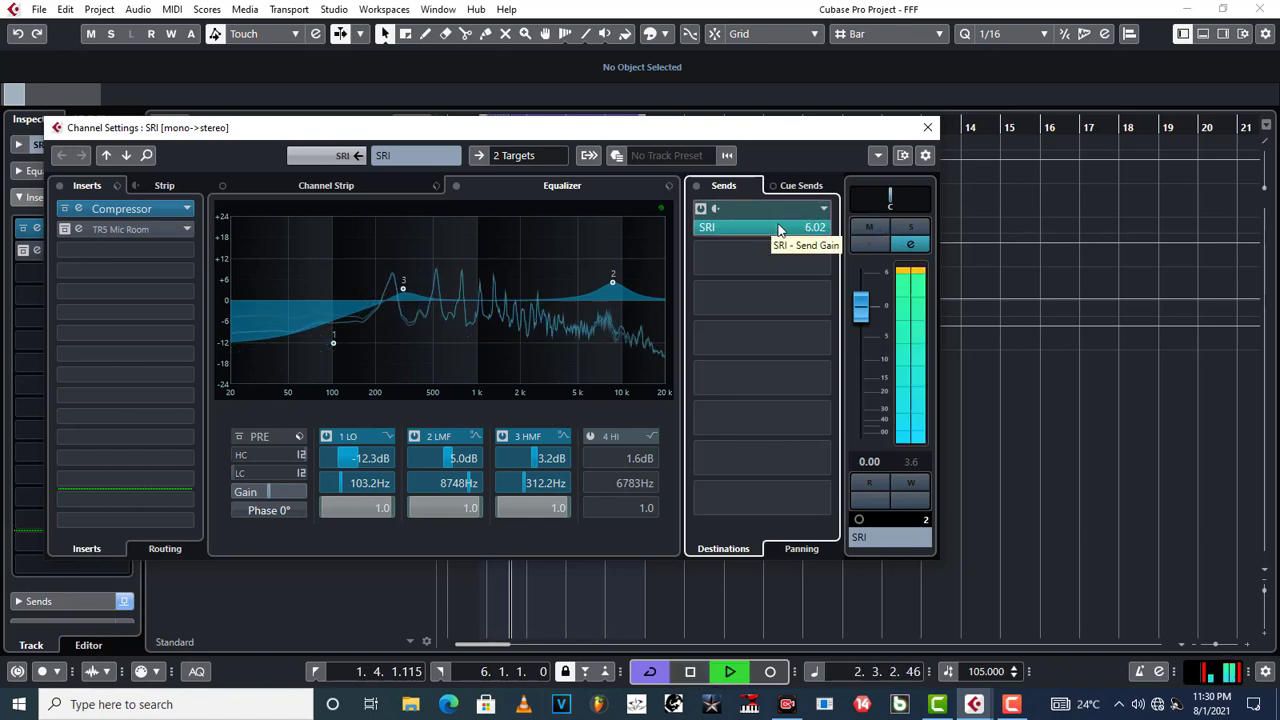
key(space)
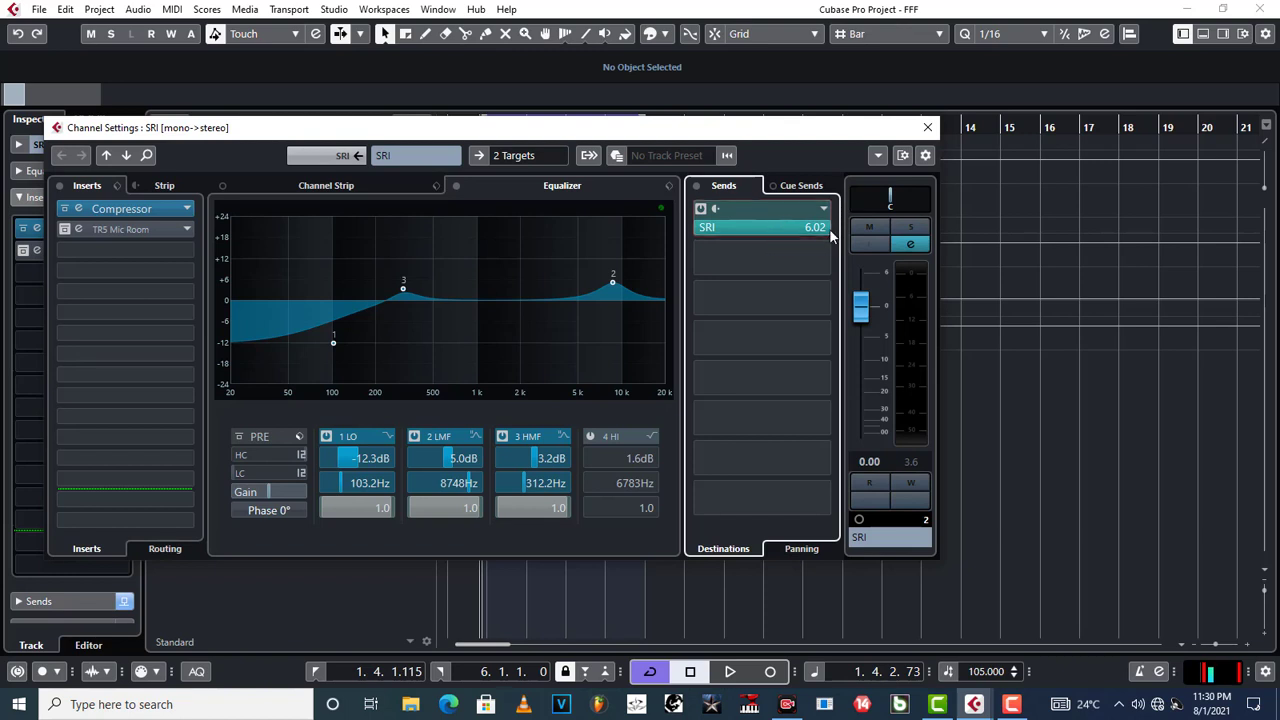
- Lower the group channel's FX send level to -19.6 dB, check it in playback and close the channel settings
key(space)
drag(825, 230, 710, 232)
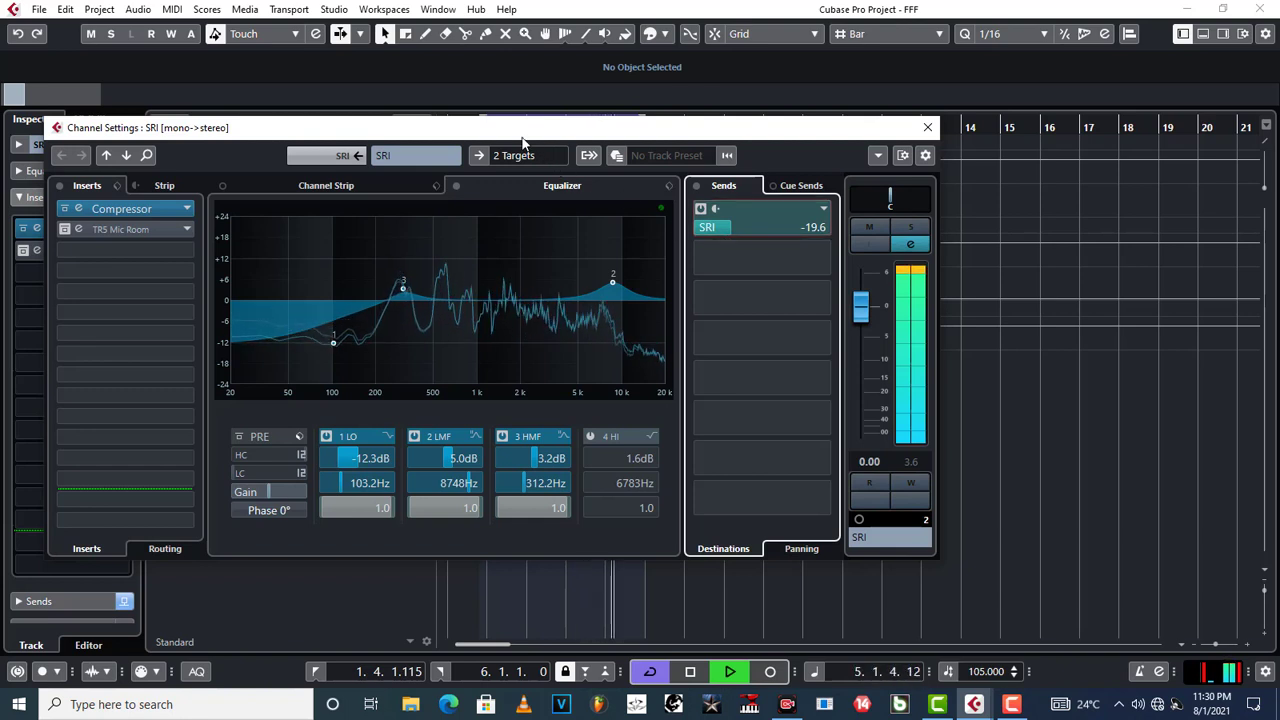
key(space)
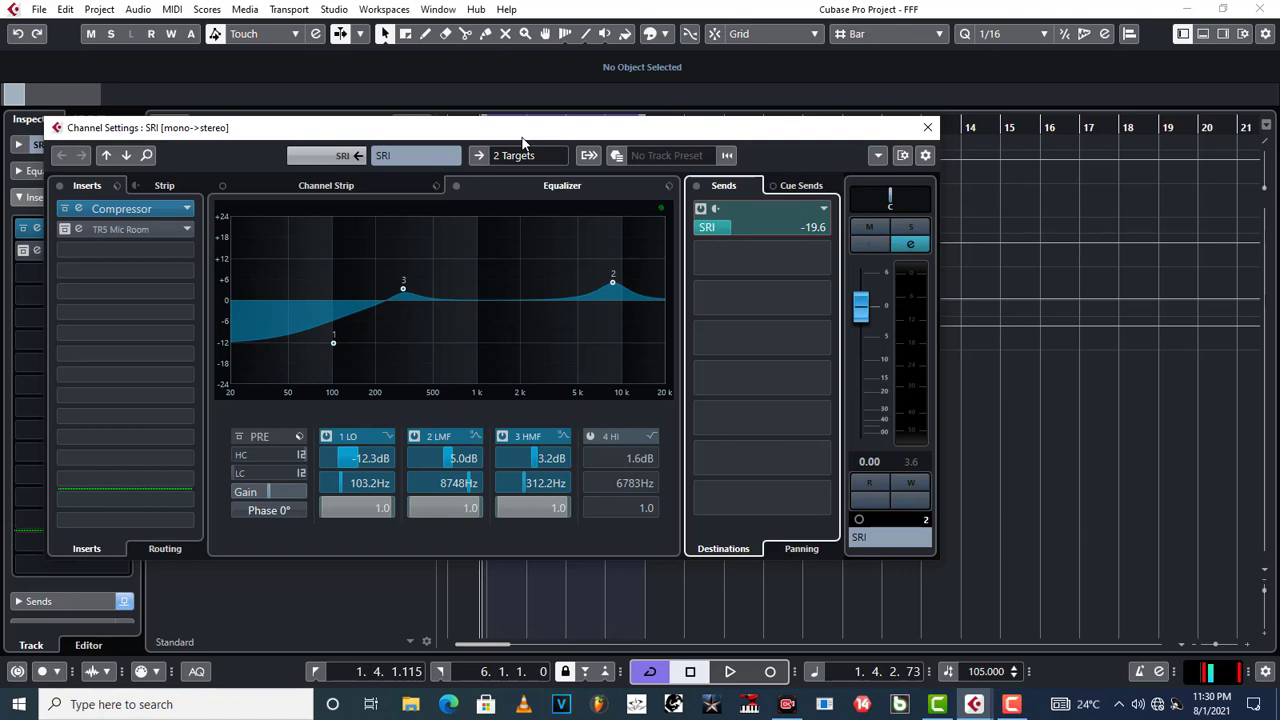
key(space)
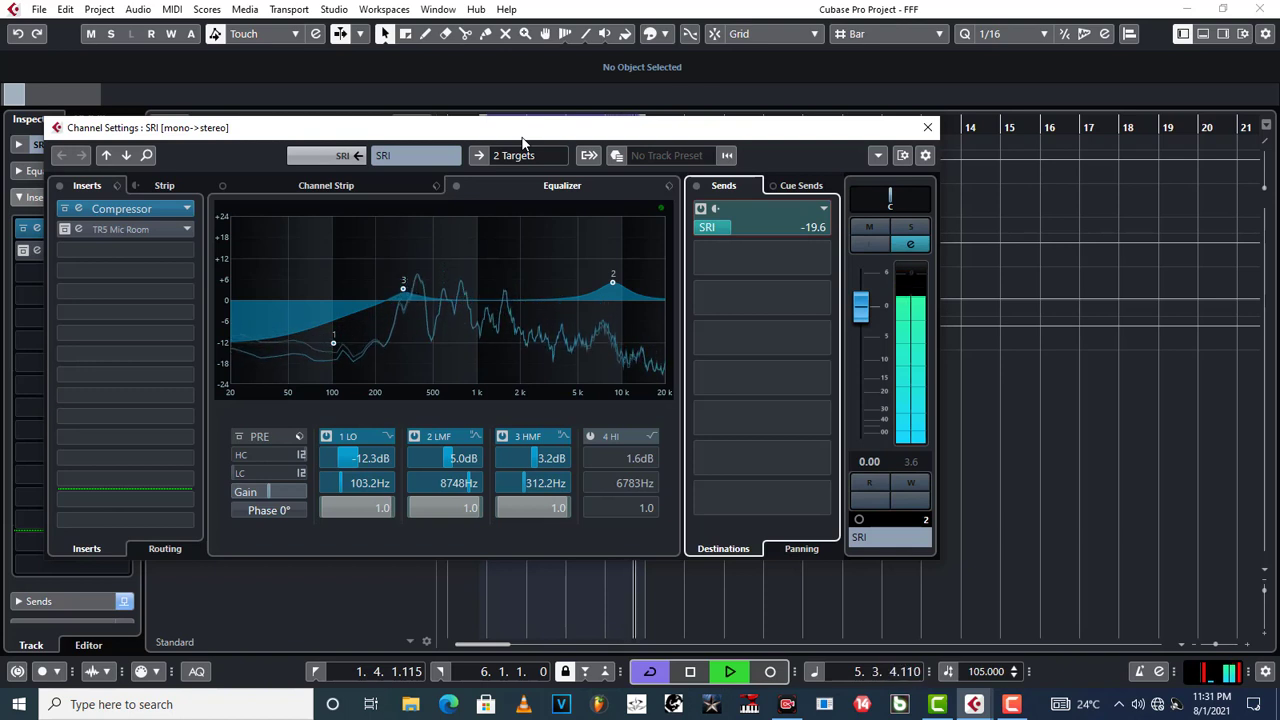
key(space)
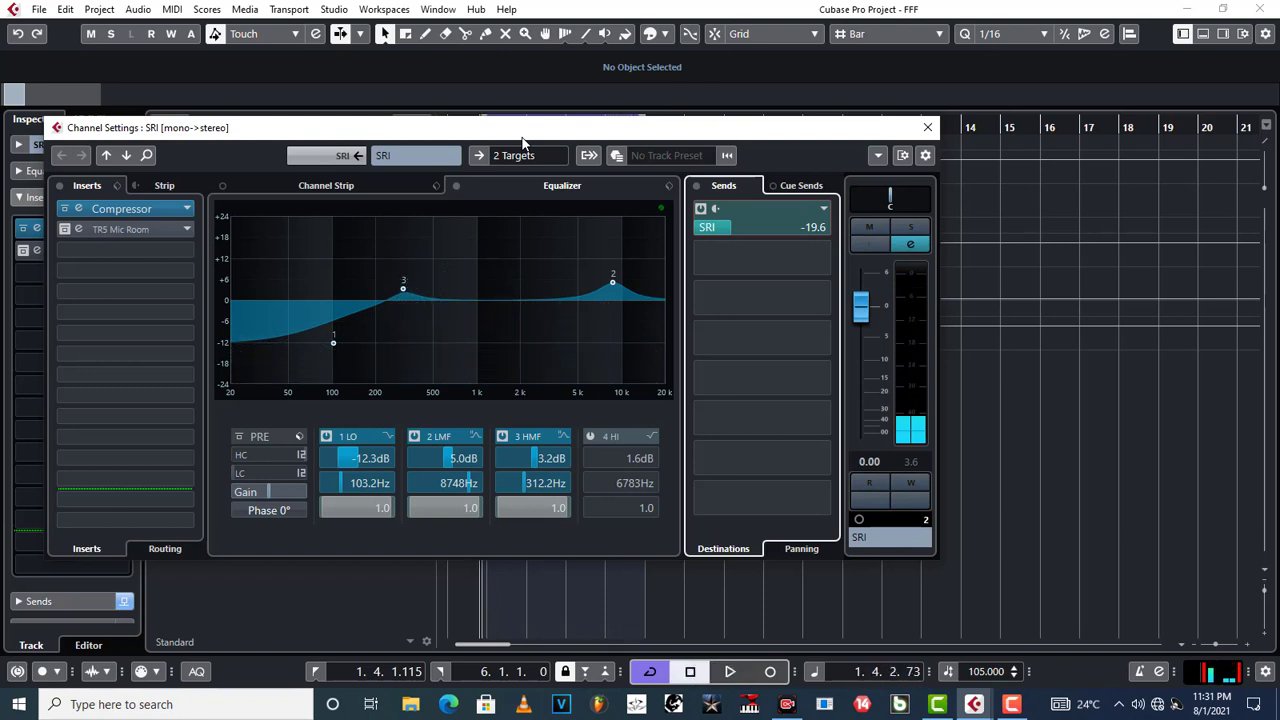
click(928, 127)
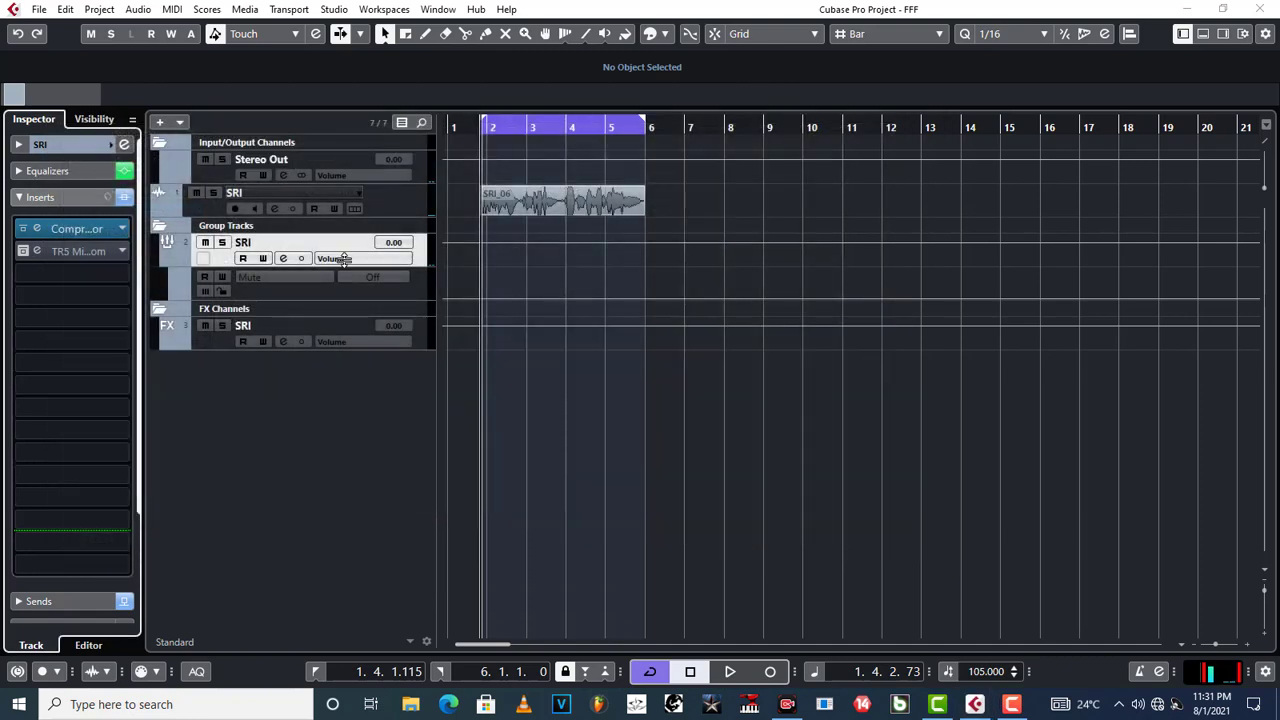
- Set the predelay of the FX channel's ValhallaVintageVerb to 1.42 ms while playing the vocal, and close the plug-in
click(270, 307)
click(199, 342)
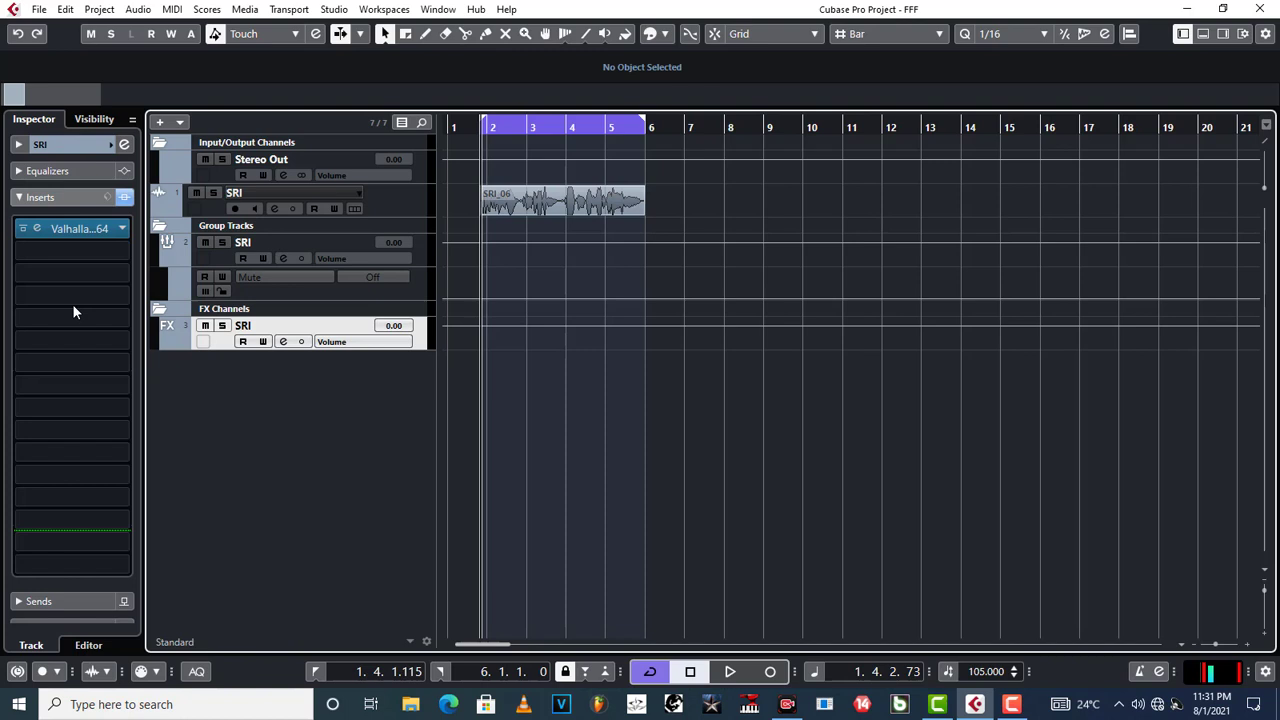
click(64, 230)
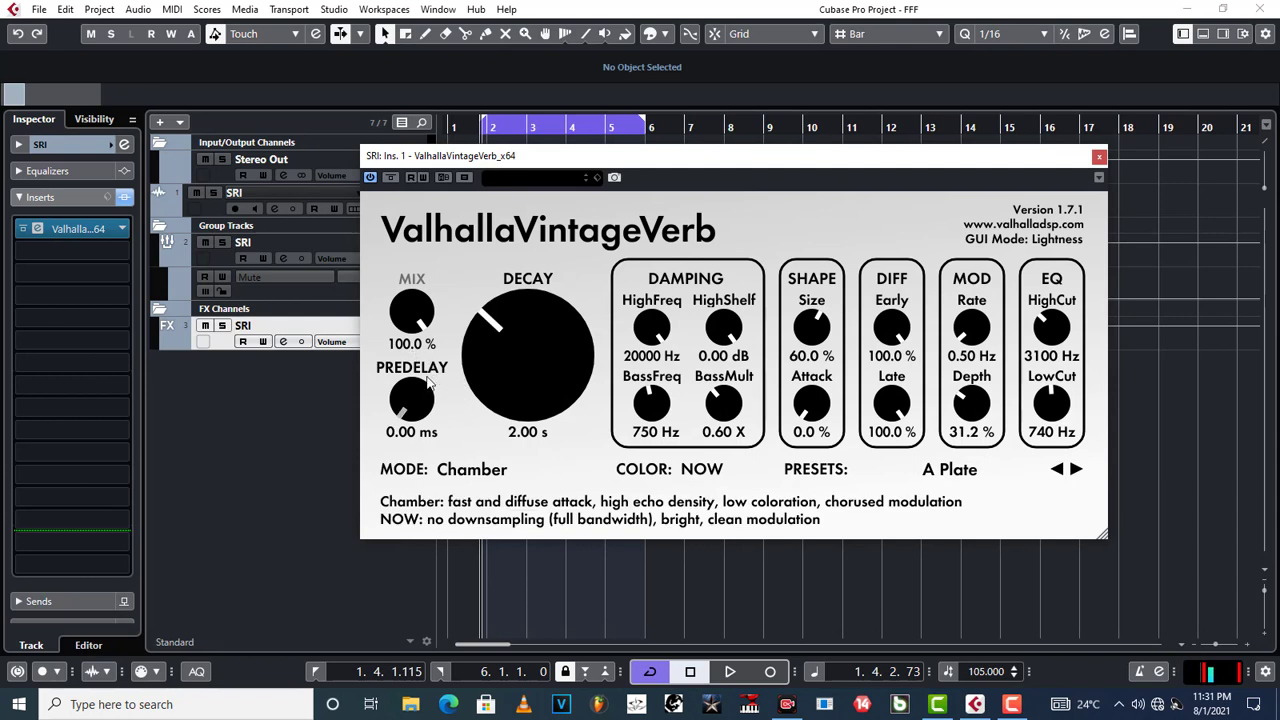
drag(410, 404, 413, 403)
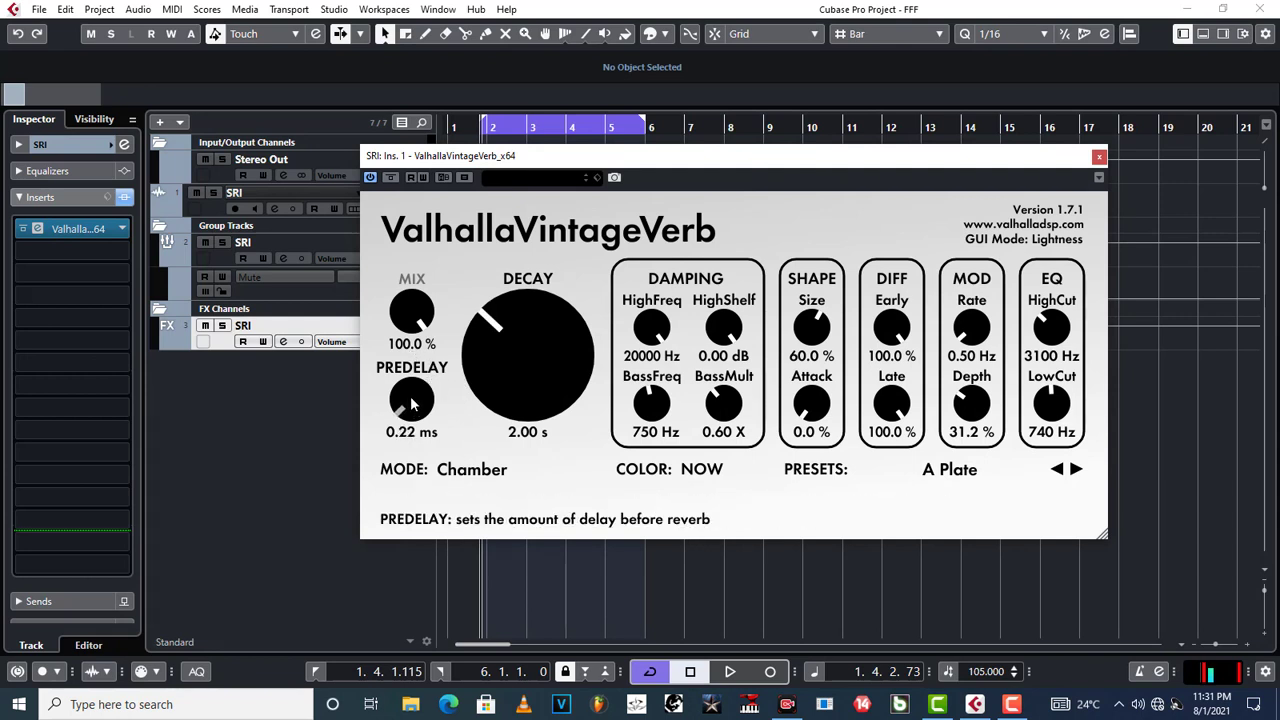
key(space)
drag(410, 403, 414, 402)
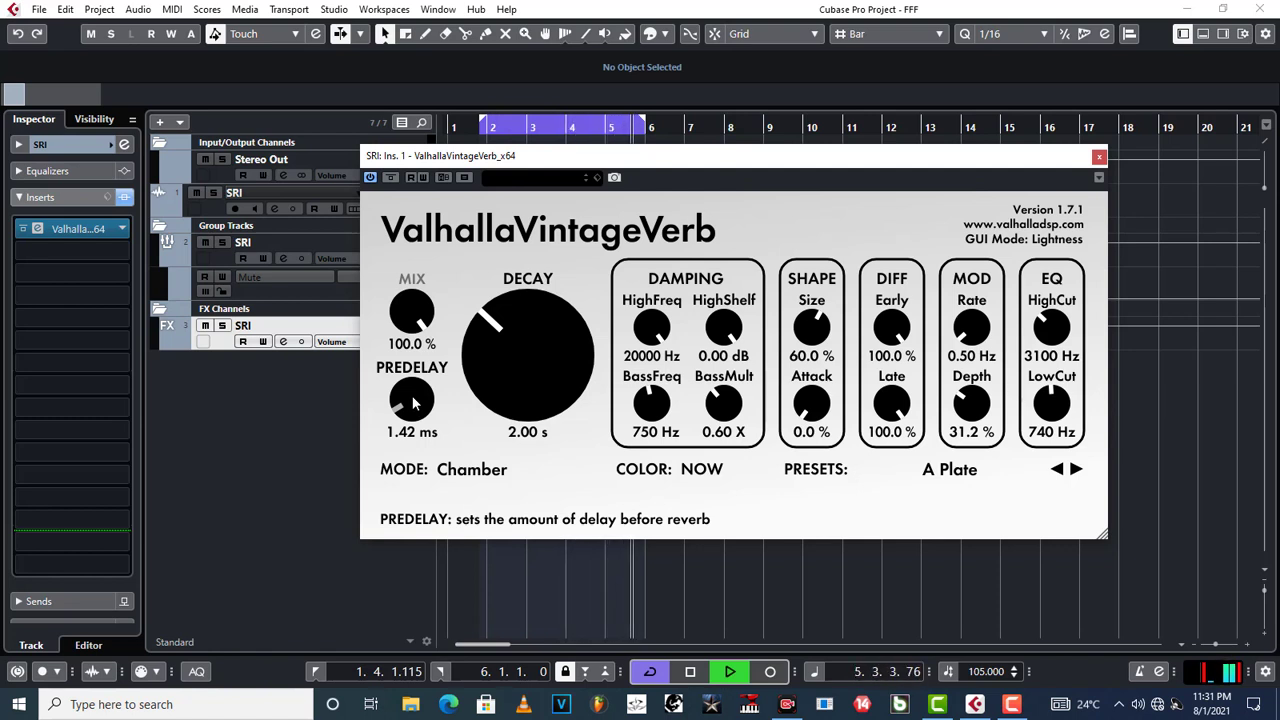
key(space)
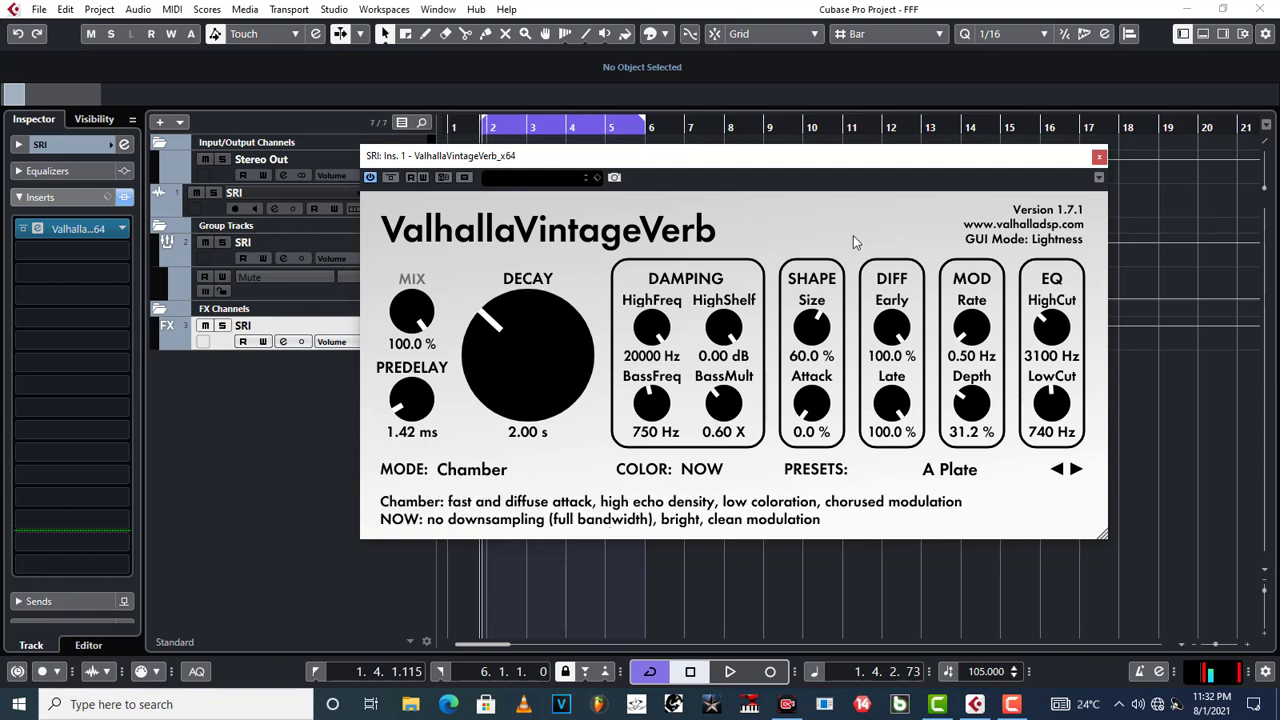
click(1099, 158)
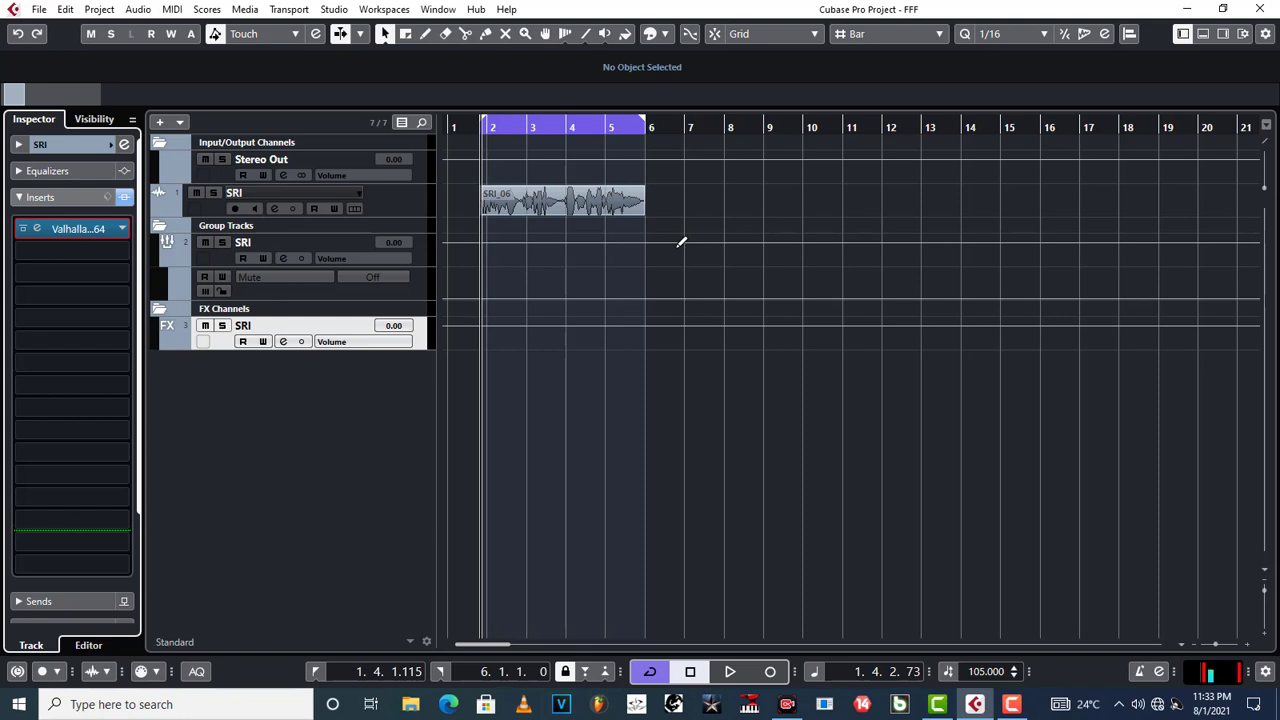
- Select the group track and open its TR5 Mic Room insert to examine the source and target microphones
click(395, 201)
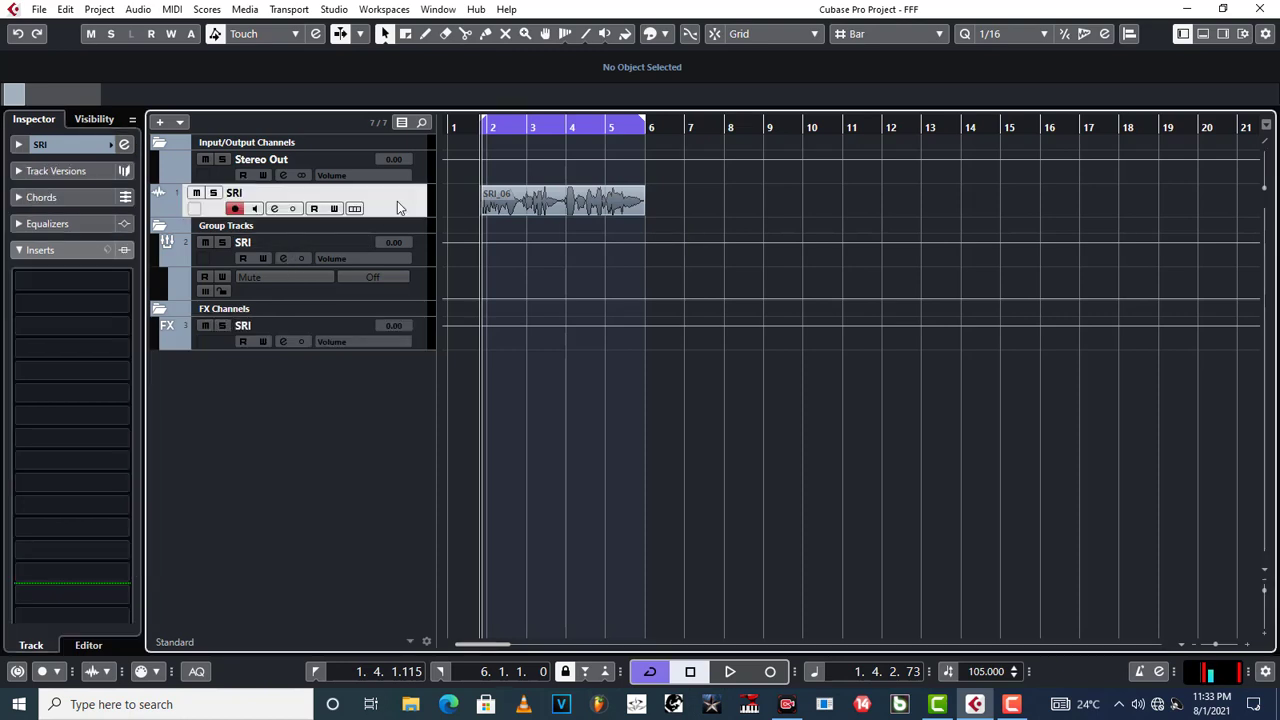
click(202, 260)
click(73, 253)
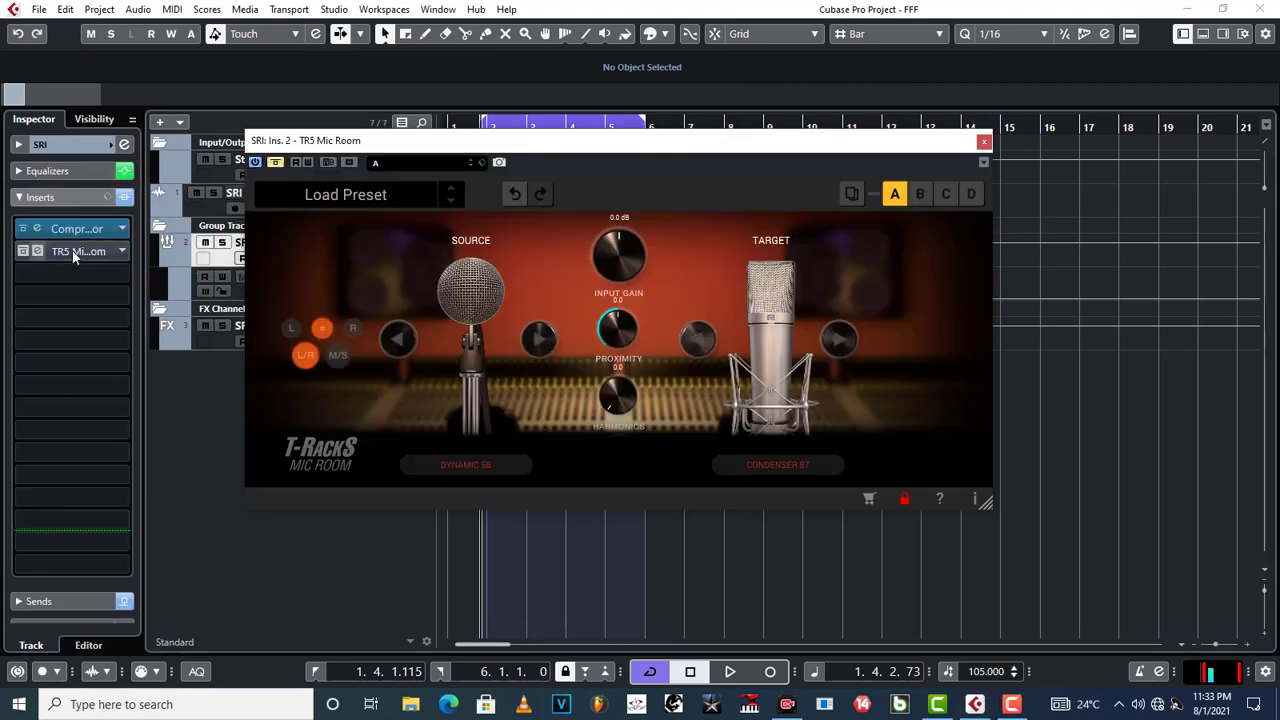